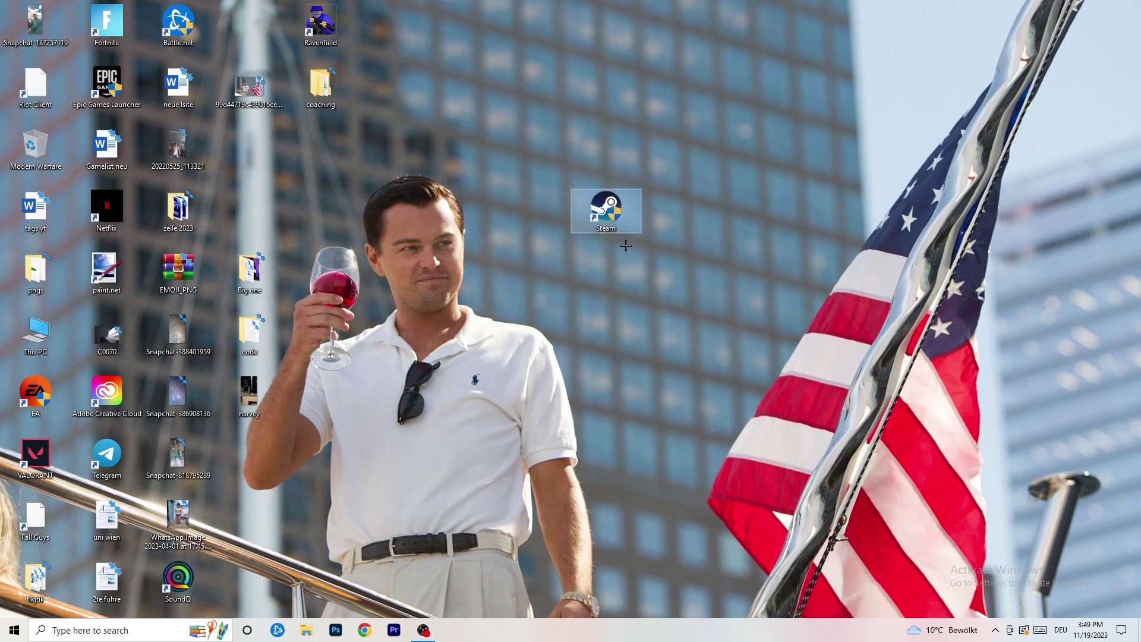
# Open the Steam shortcut's properties, review its compatibility mode options and run-as-administrator setting, and accept the dialog.
pyautogui.rightClick(612, 211)
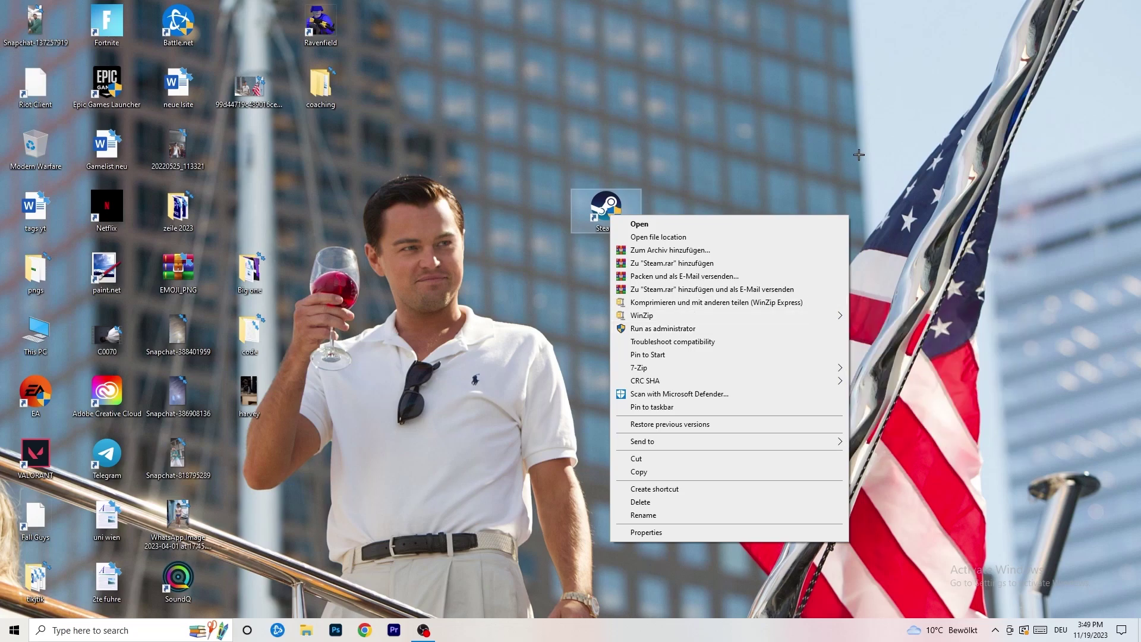
pyautogui.click(660, 535)
pyautogui.moveTo(716, 222); pyautogui.dragTo(508, 168)
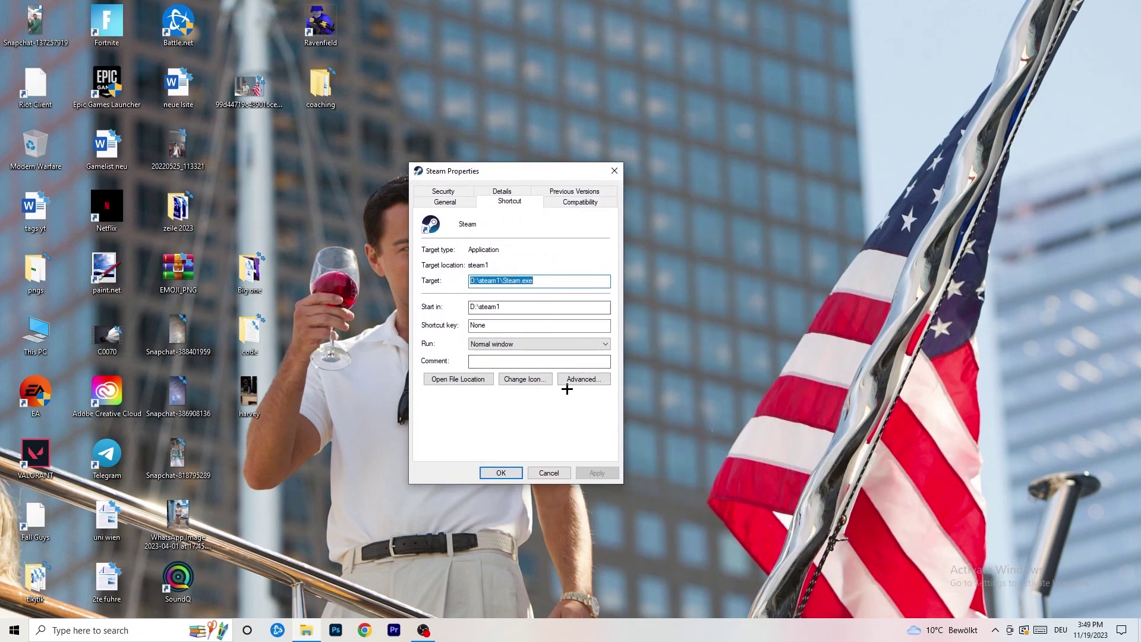
pyautogui.click(581, 203)
pyautogui.moveTo(525, 175); pyautogui.dragTo(659, 125)
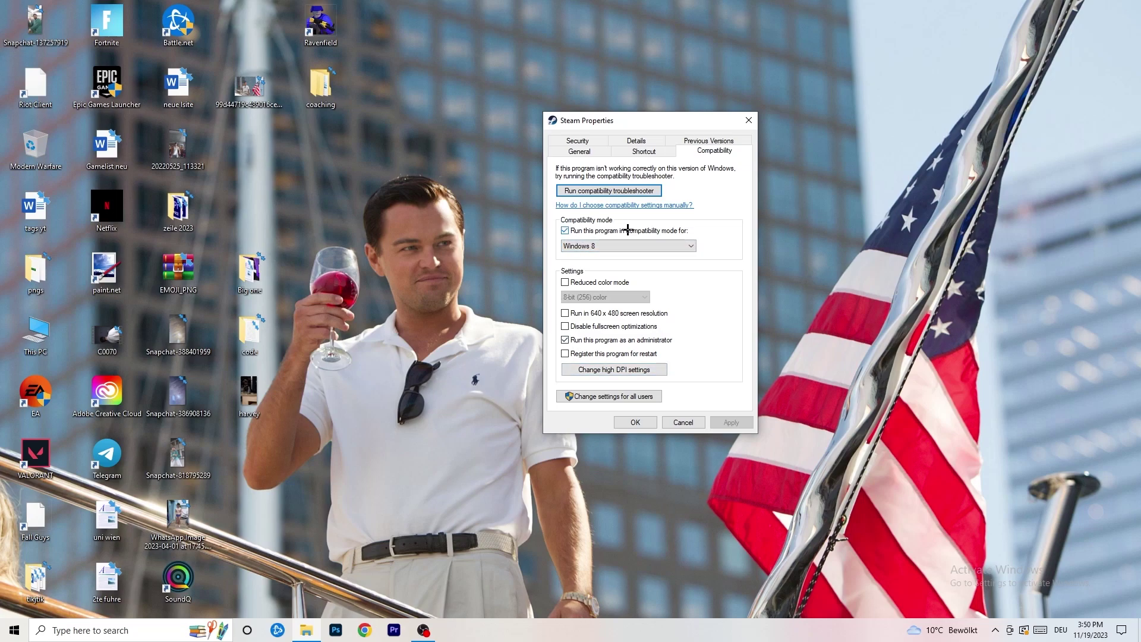
pyautogui.click(633, 247)
pyautogui.click(745, 234)
pyautogui.click(647, 426)
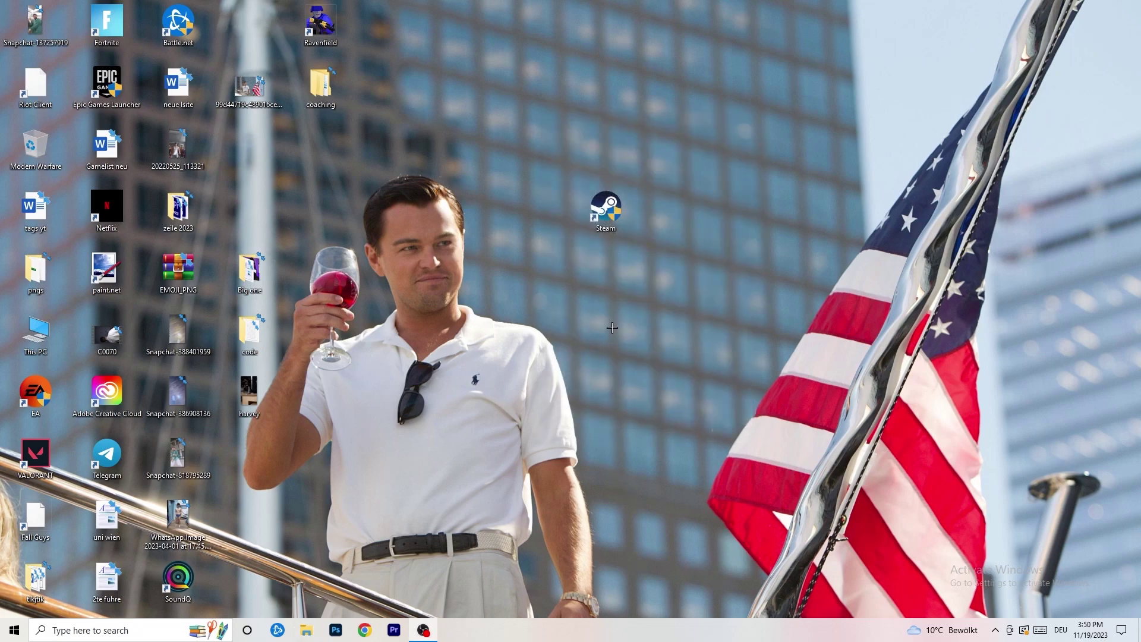
# Move the Steam shortcut closer to the other desktop icons and recheck its compatibility settings.
pyautogui.moveTo(611, 213); pyautogui.dragTo(540, 213)
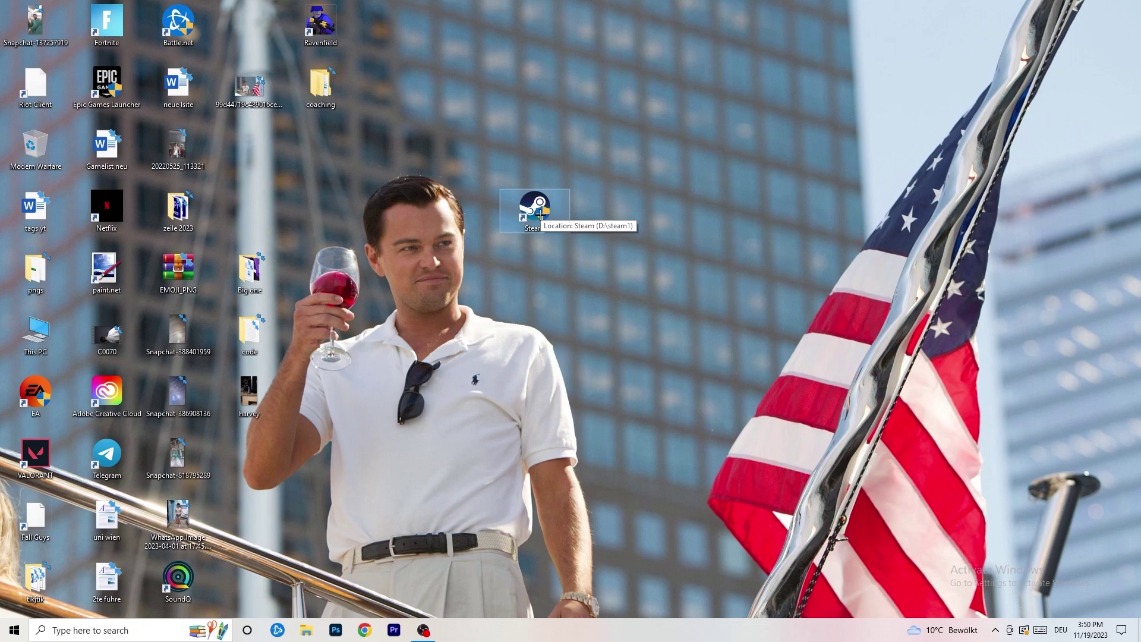
pyautogui.moveTo(540, 214); pyautogui.dragTo(397, 214)
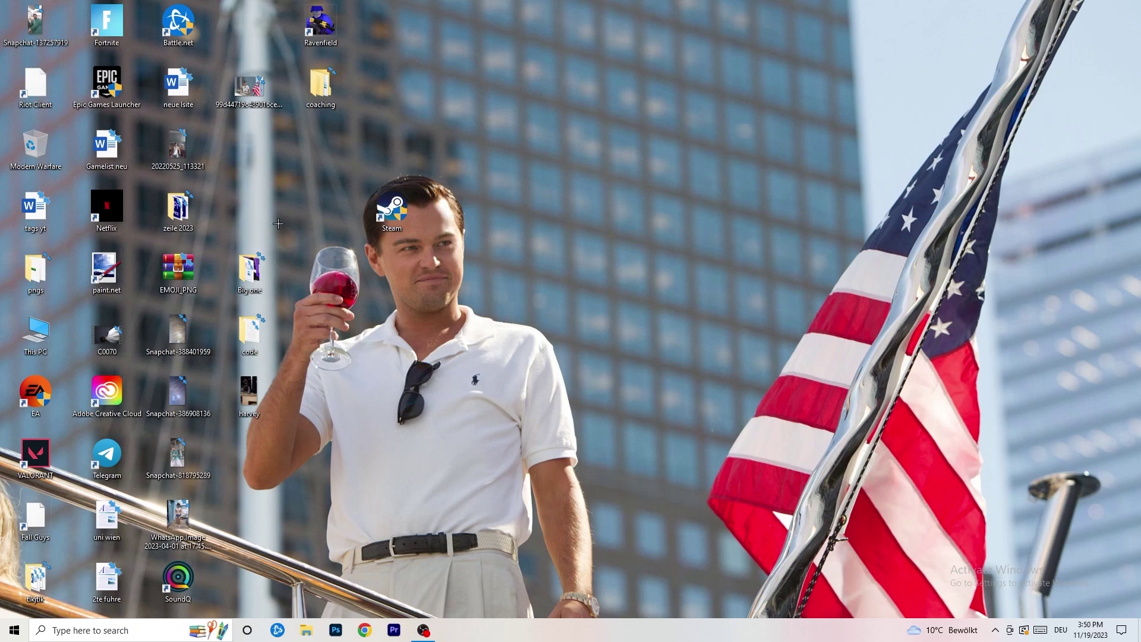
pyautogui.rightClick(393, 221)
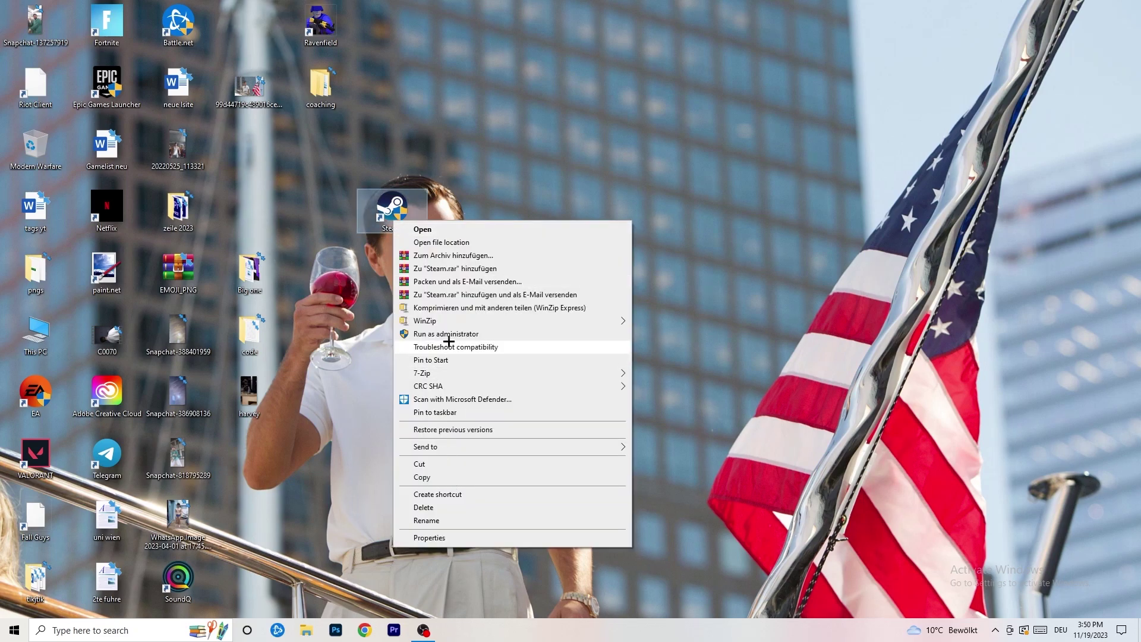
pyautogui.click(428, 537)
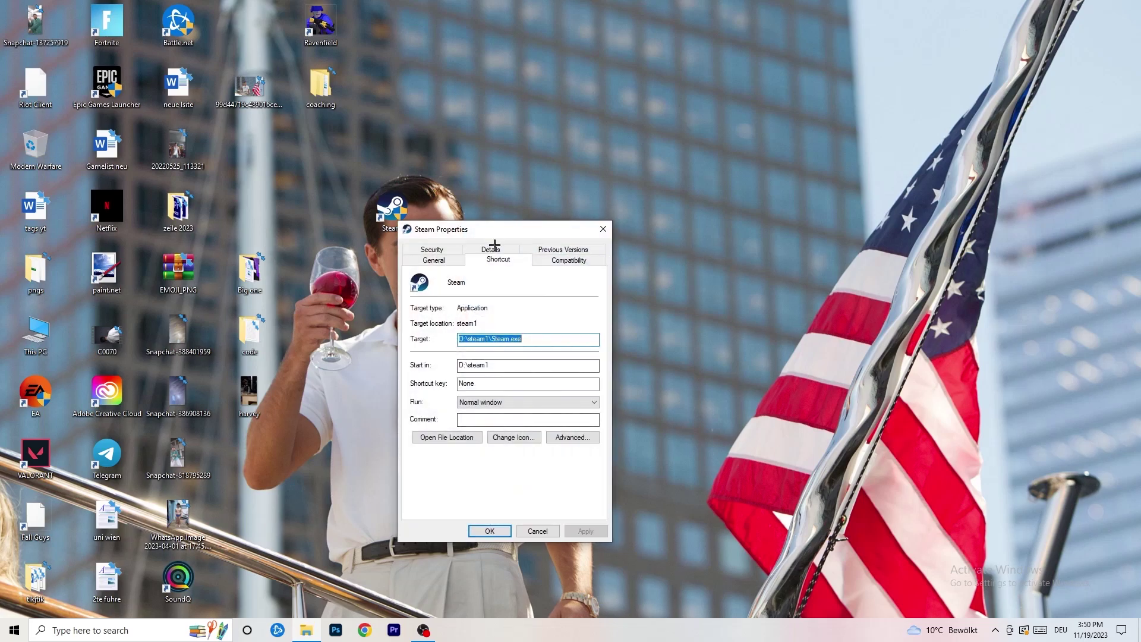
pyautogui.click(568, 260)
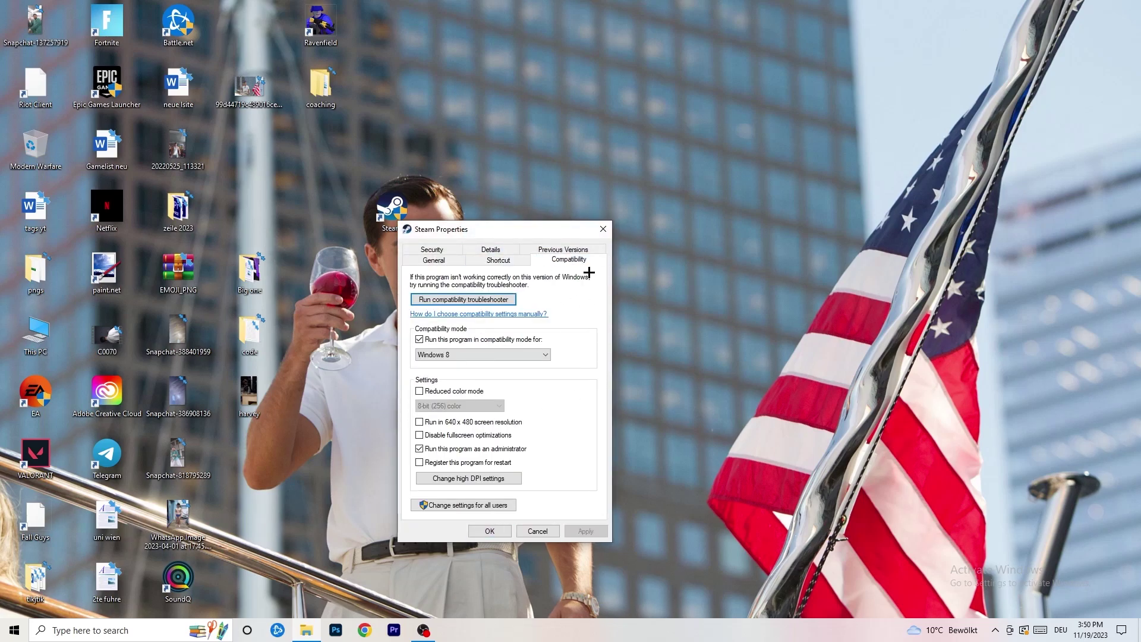
pyautogui.click(603, 230)
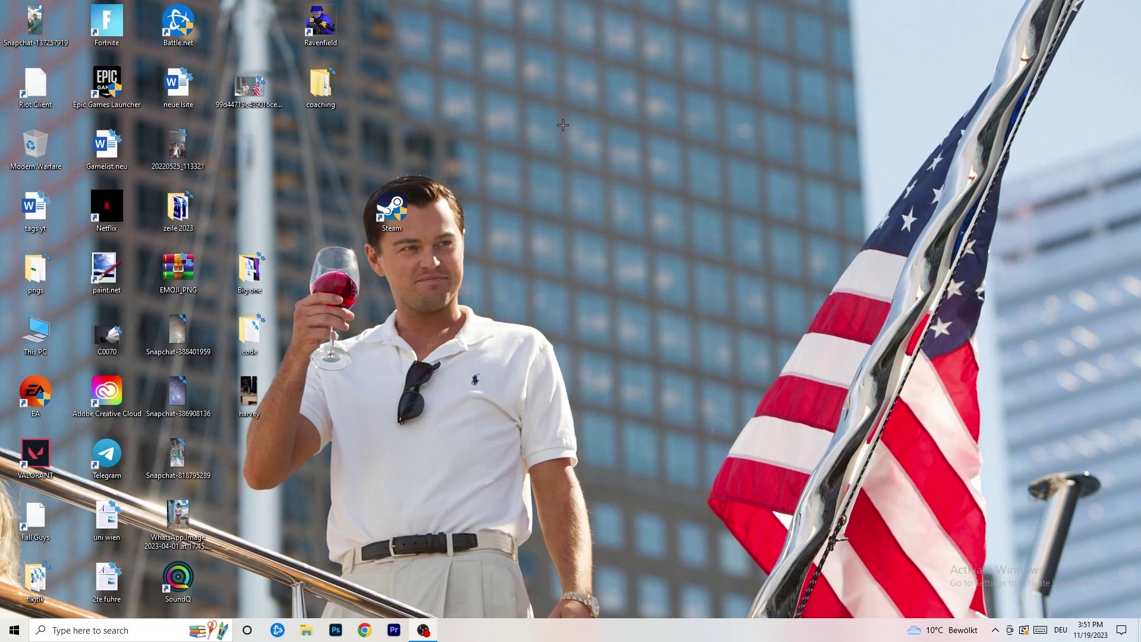
# Open Task Manager and maximize its window.
pyautogui.moveTo(618, 617); pyautogui.dragTo(643, 557)
pyautogui.rightClick(580, 634)
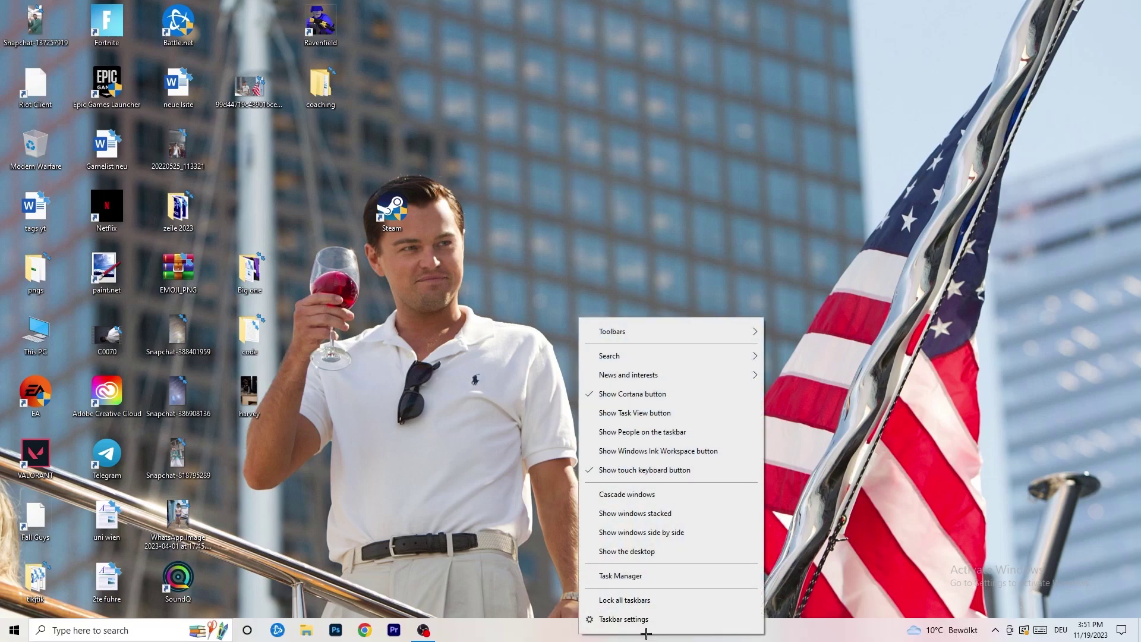
pyautogui.click(636, 577)
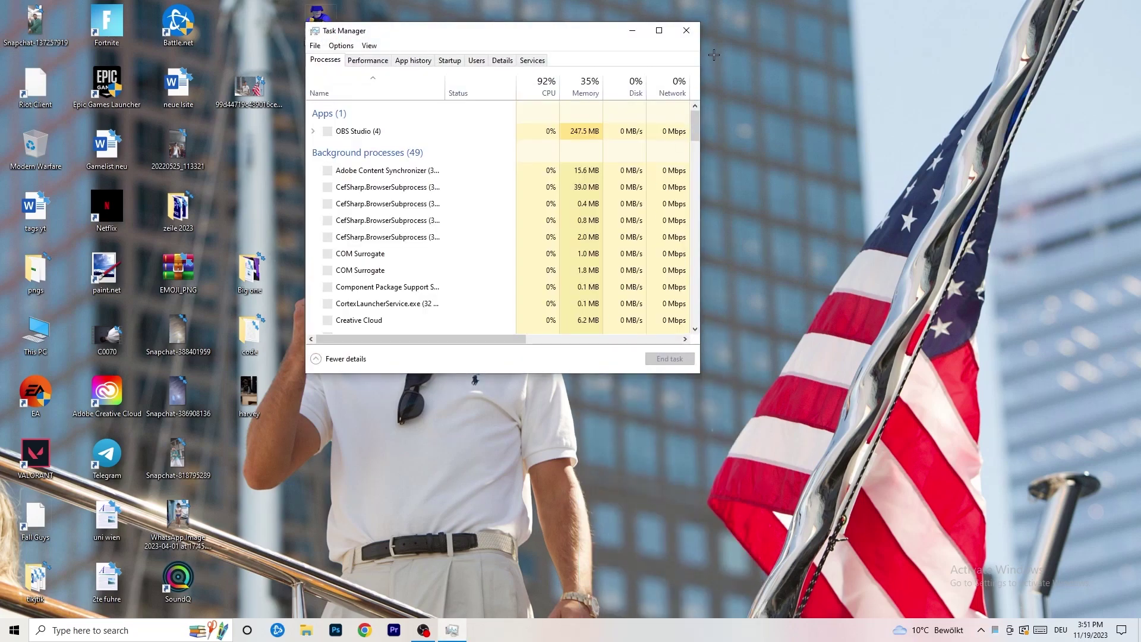
pyautogui.click(664, 29)
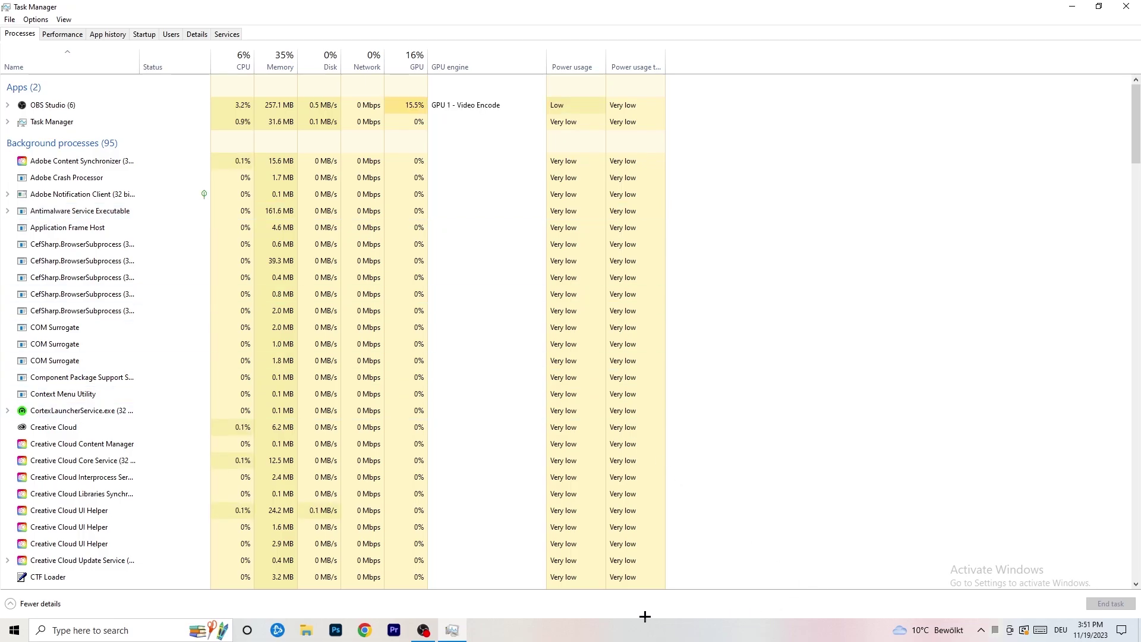
# Show the available priority levels for a Creative Cloud UI Helper process in the detailed process list.
pyautogui.click(188, 34)
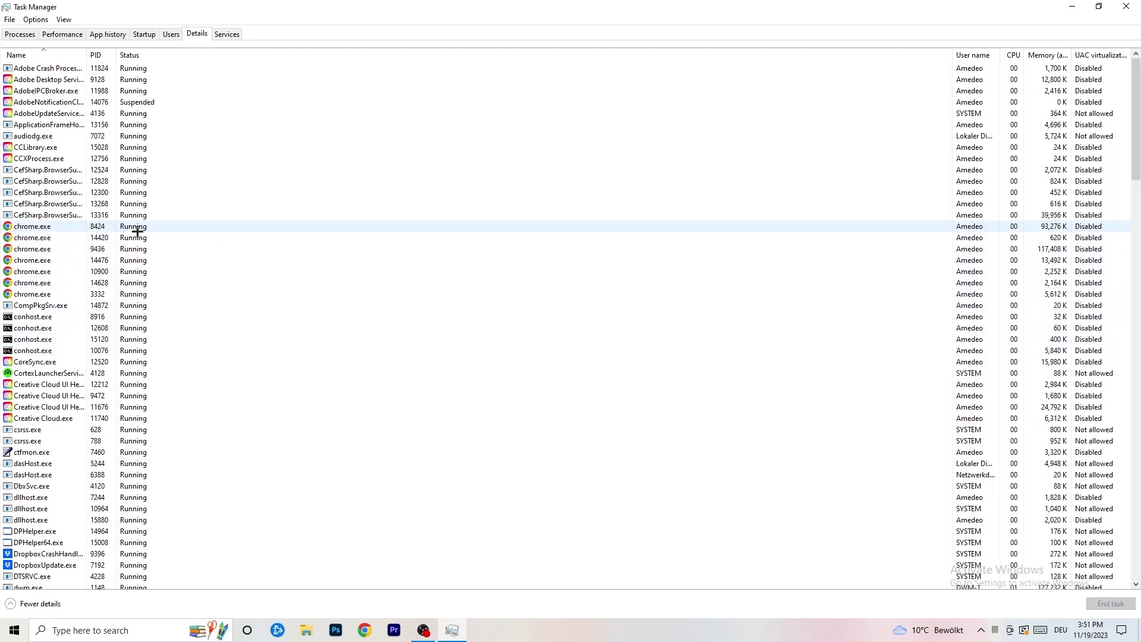
pyautogui.scroll(-3, 238, 285)
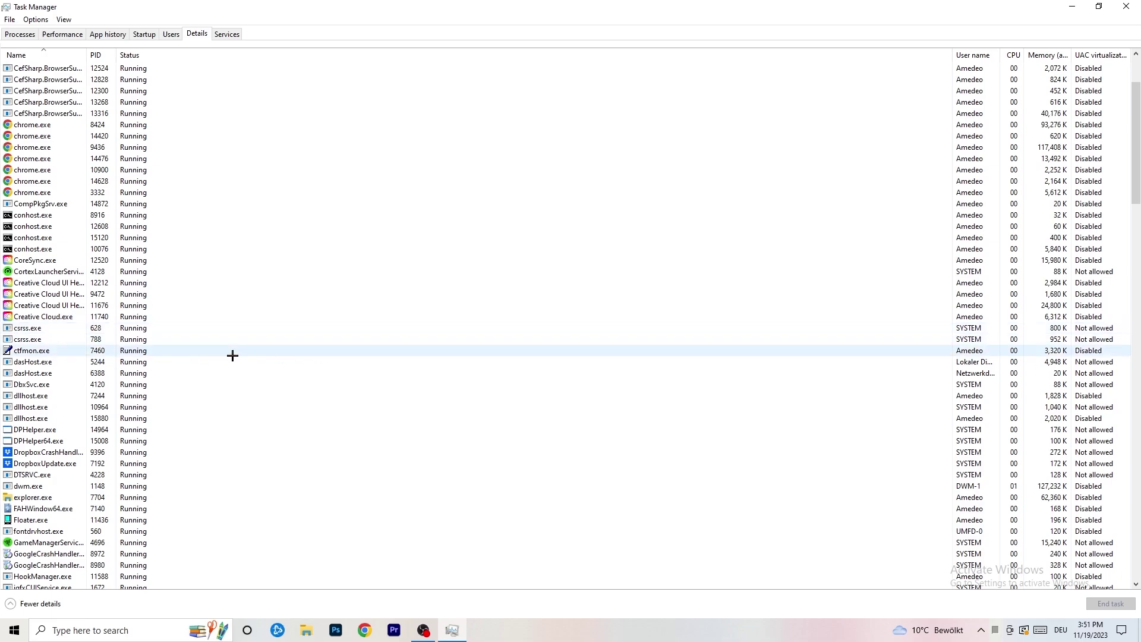
pyautogui.rightClick(47, 305)
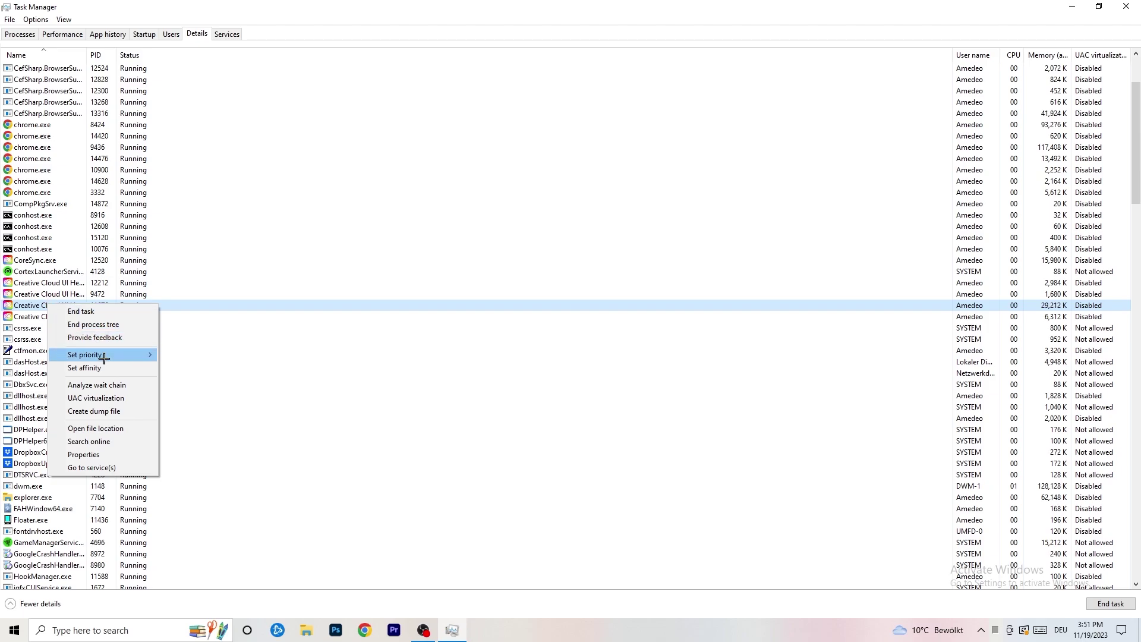
pyautogui.moveTo(104, 357)
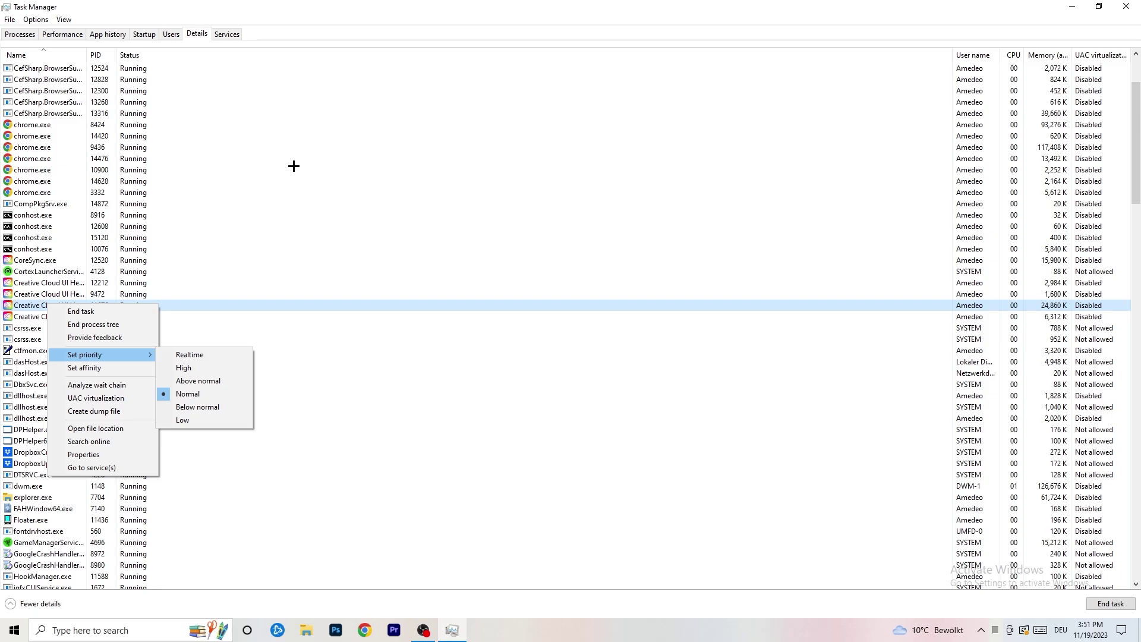
# Review the programs that launch at startup and show the disable option for File Association Helper without applying it.
pyautogui.click(148, 34)
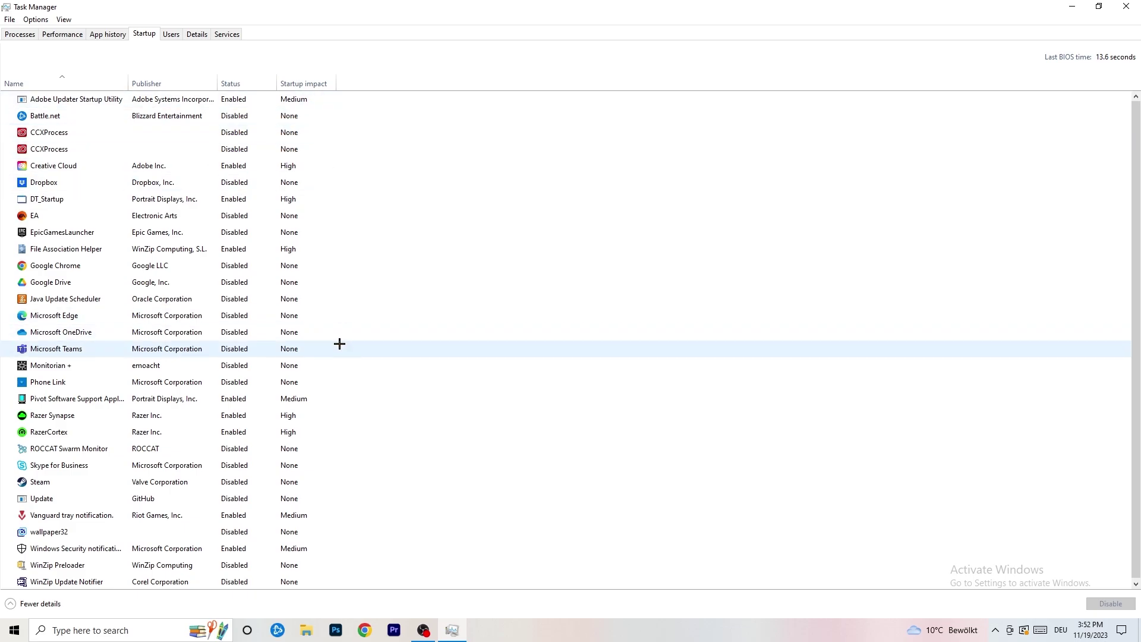
pyautogui.scroll(-1, 331, 527)
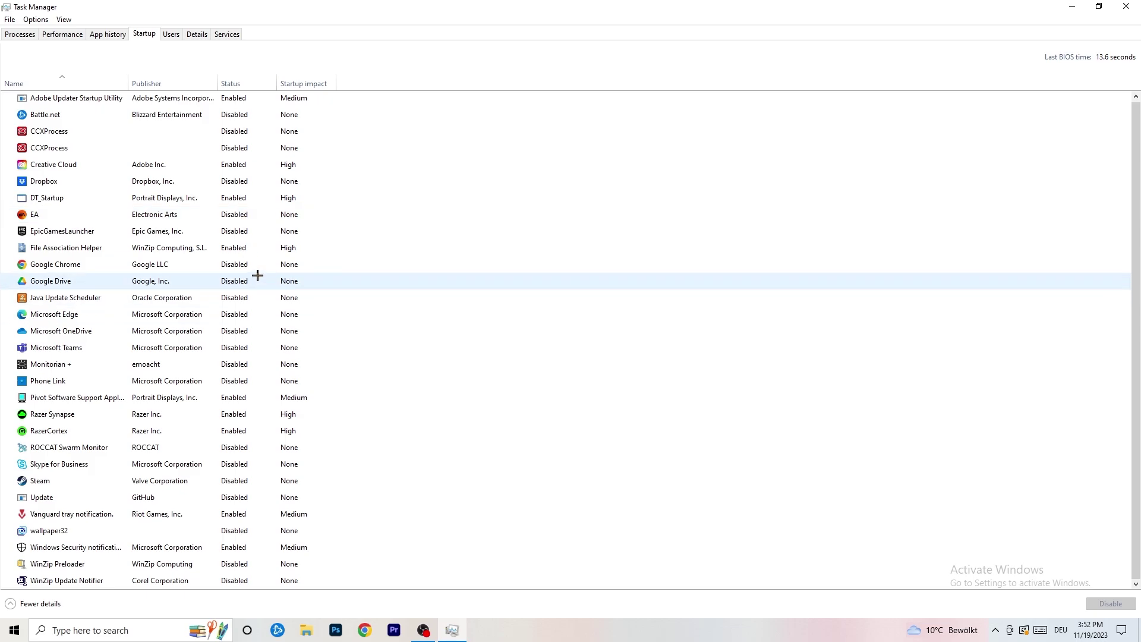
pyautogui.rightClick(243, 249)
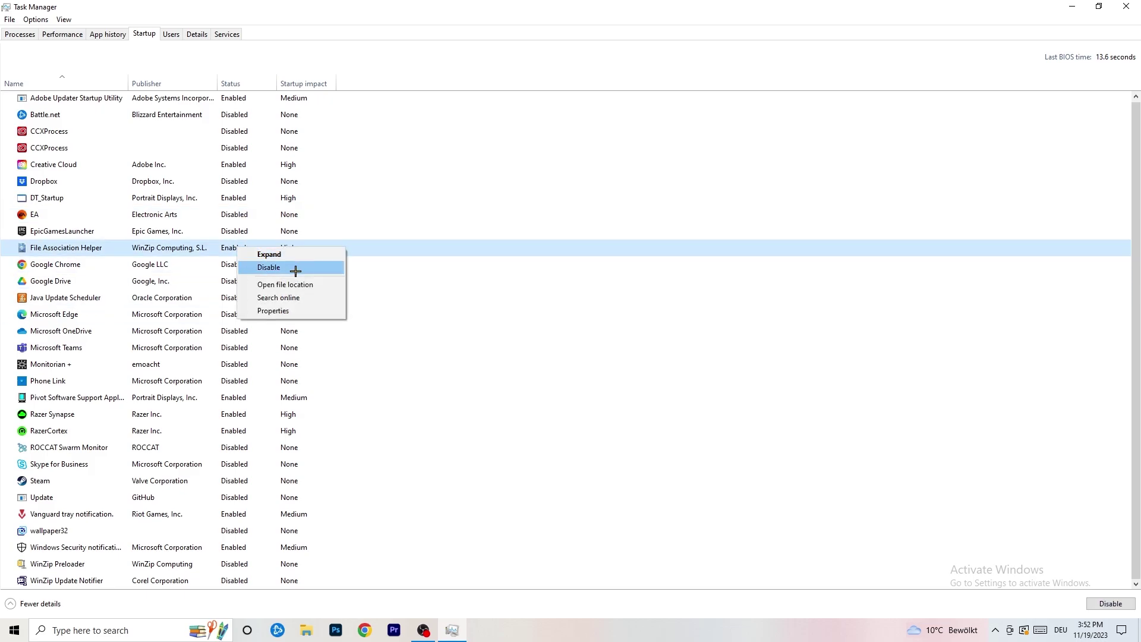
pyautogui.click(467, 85)
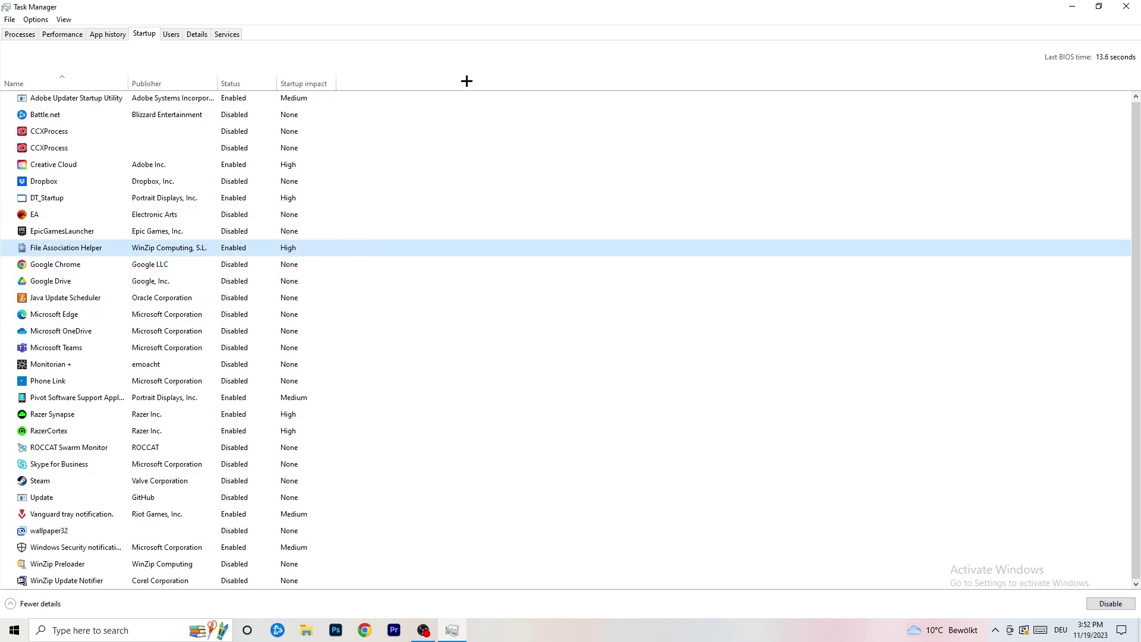
# Sort the running processes by CPU and GPU usage and look through the list.
pyautogui.click(31, 35)
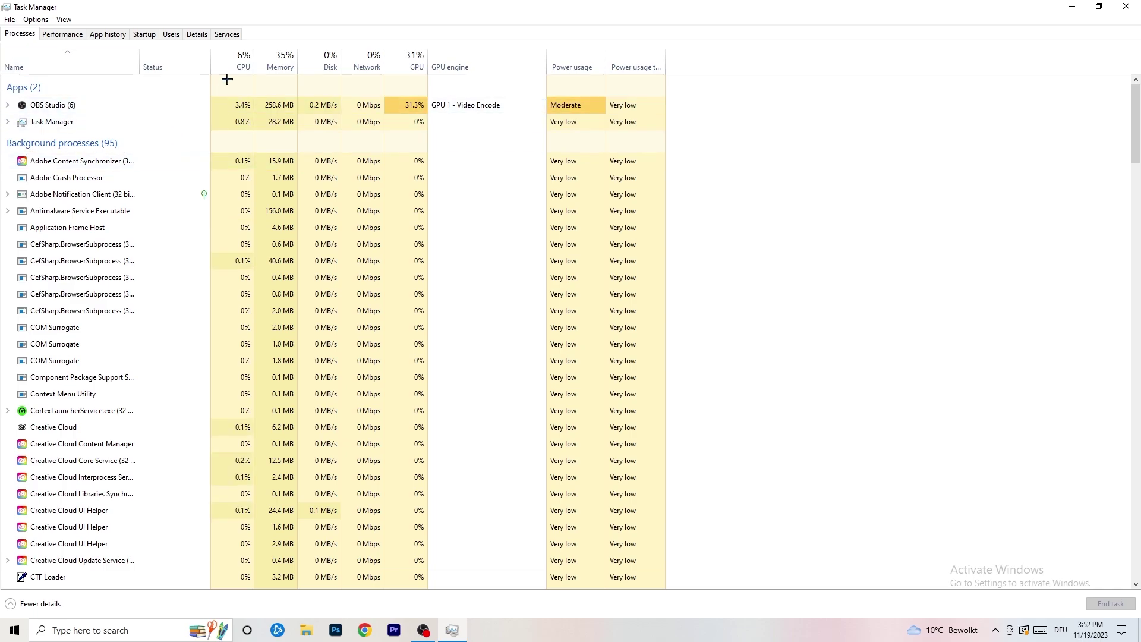
pyautogui.click(243, 54)
pyautogui.click(401, 53)
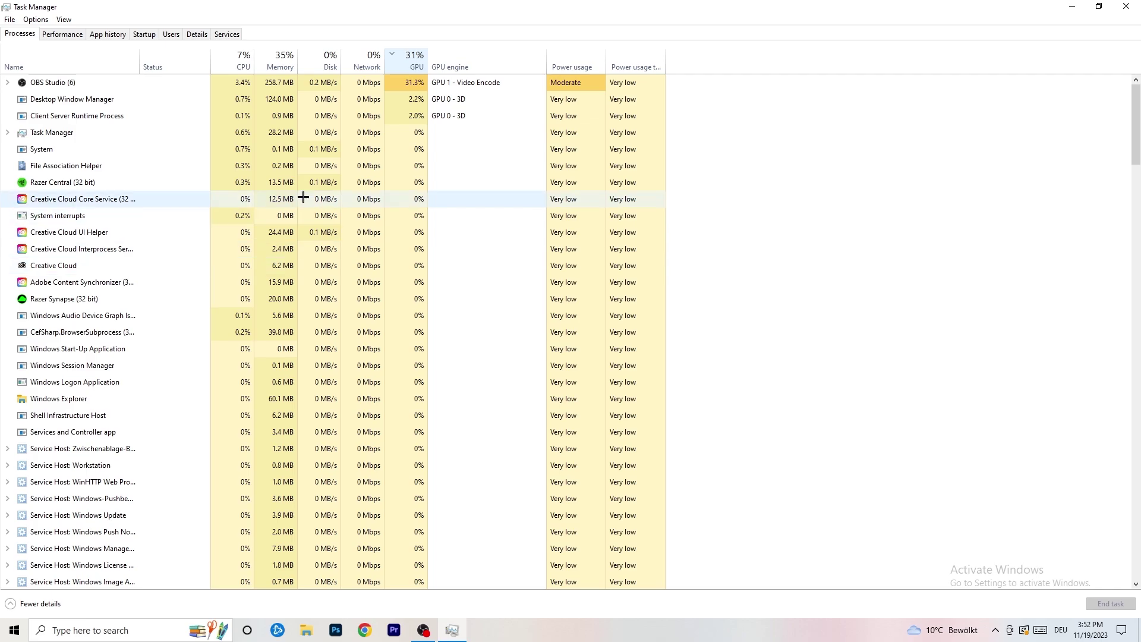
pyautogui.click(412, 62)
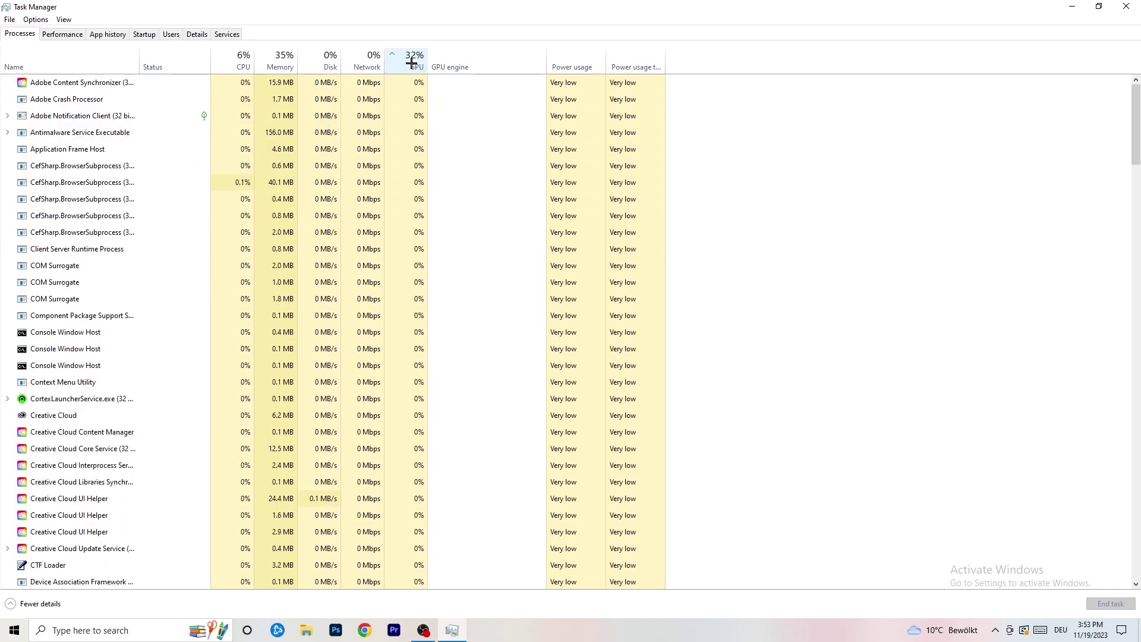
pyautogui.scroll(-16, 416, 186)
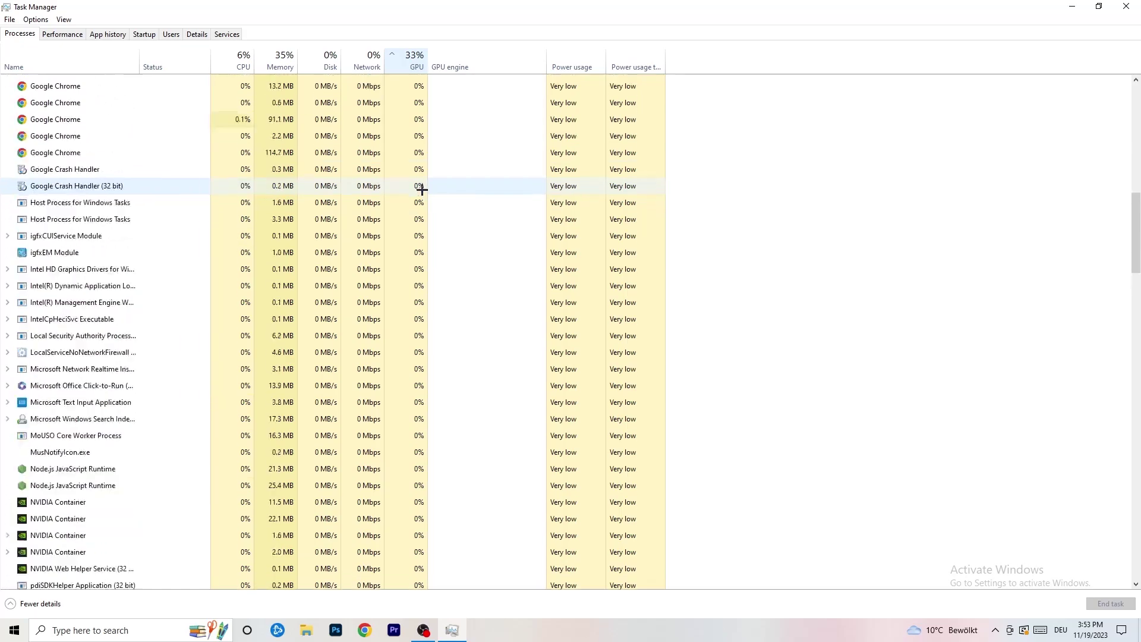
pyautogui.scroll(7, 422, 189)
pyautogui.scroll(-12, 422, 184)
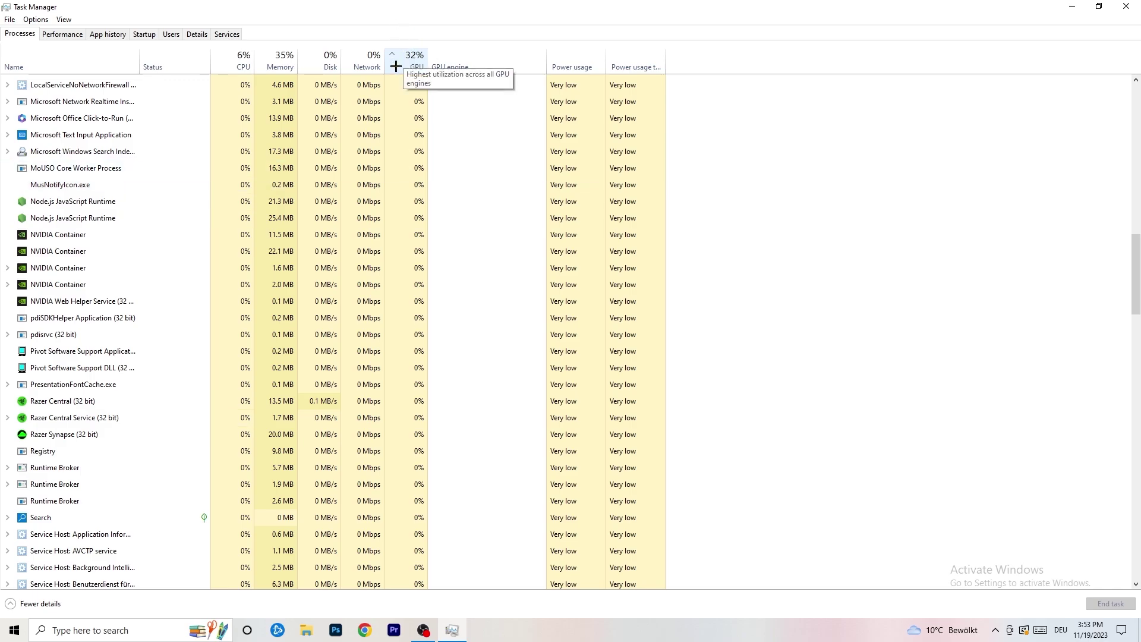
# Show the available actions for the Microsoft Windows Search indexer process, leave it running, and close Task Manager.
pyautogui.rightClick(386, 149)
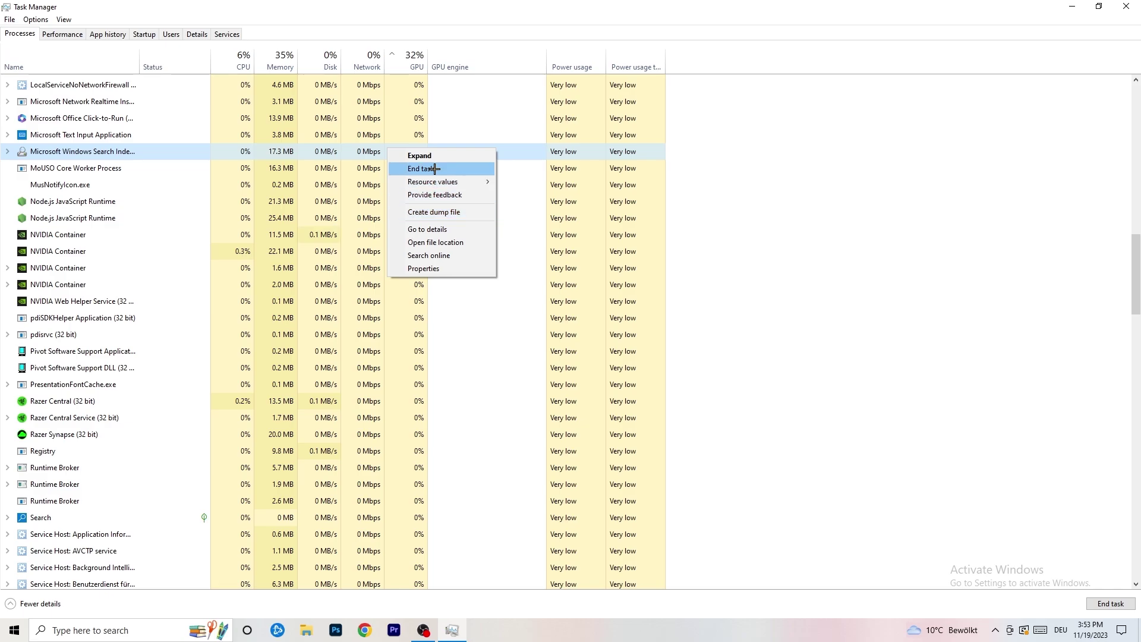
pyautogui.click(238, 59)
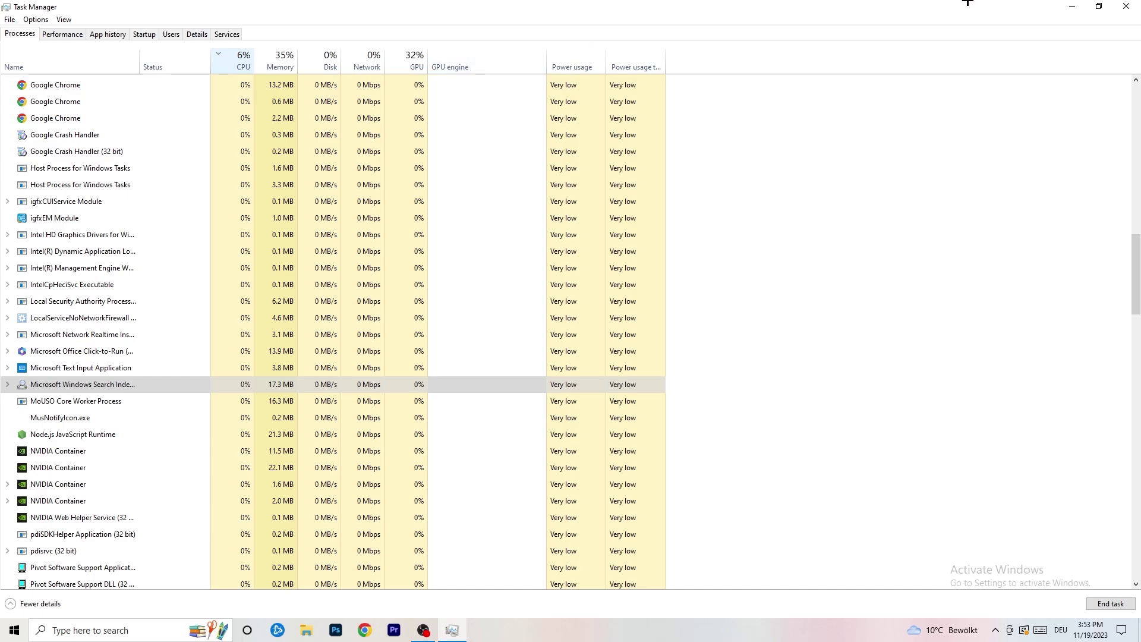
pyautogui.click(1127, 6)
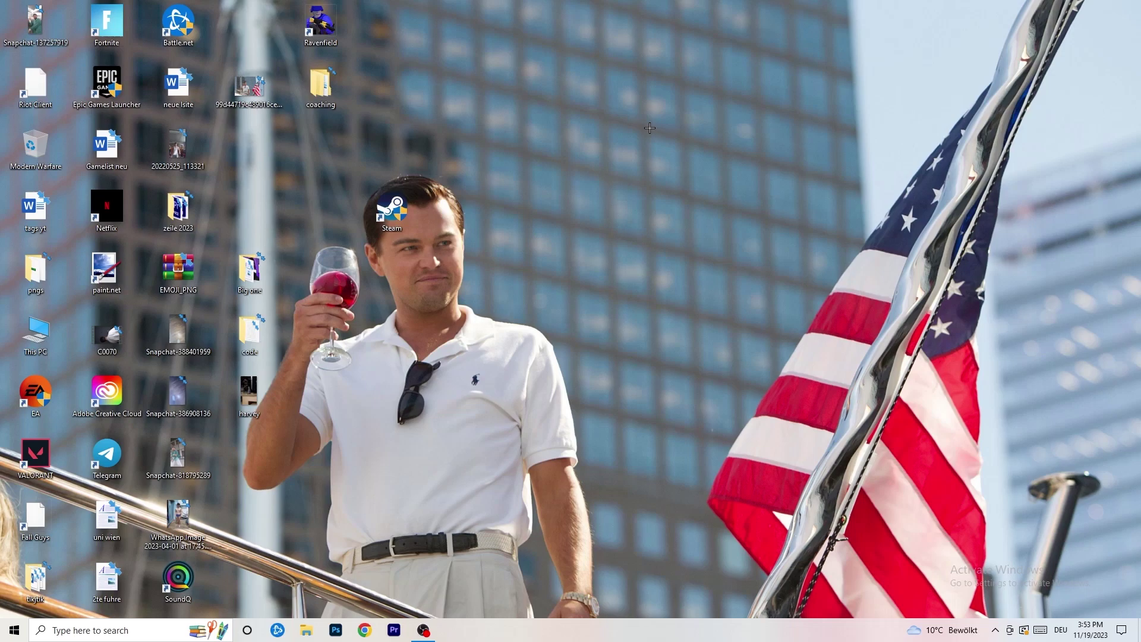
# Switch to Windows Settings and open the Xbox Game Bar page of the gaming settings.
pyautogui.click(14, 630)
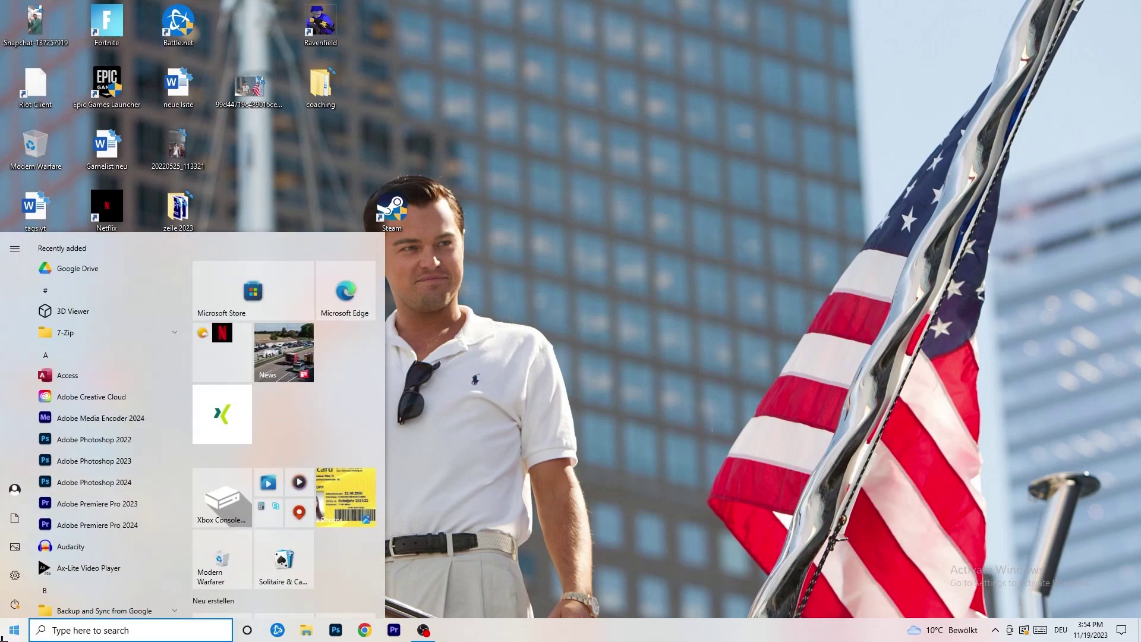
pyautogui.click(14, 575)
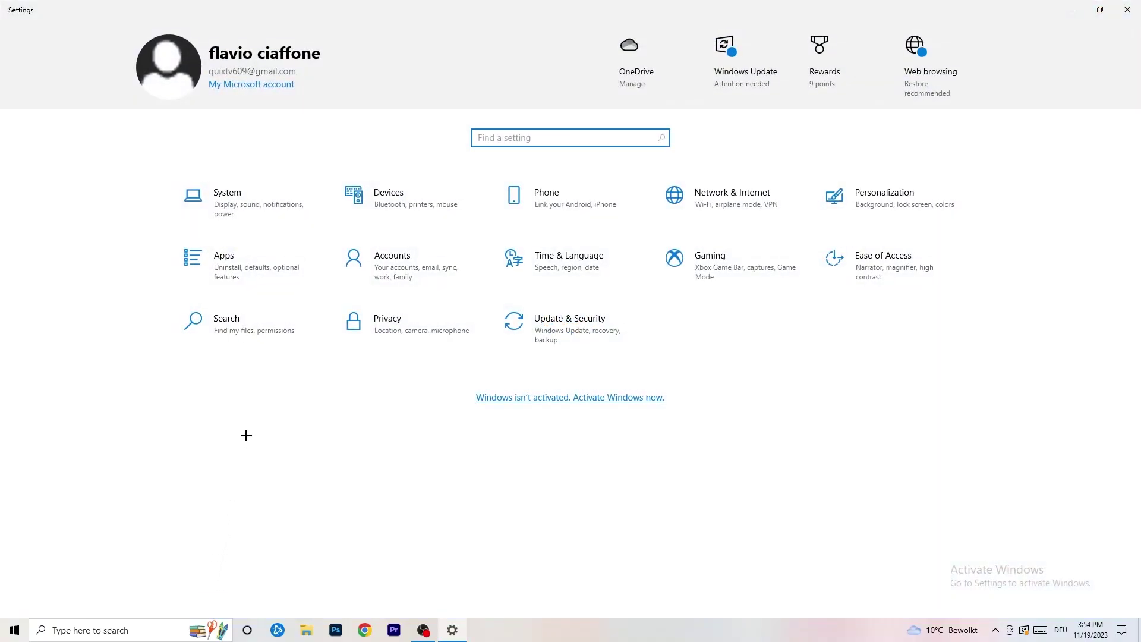
pyautogui.click(710, 261)
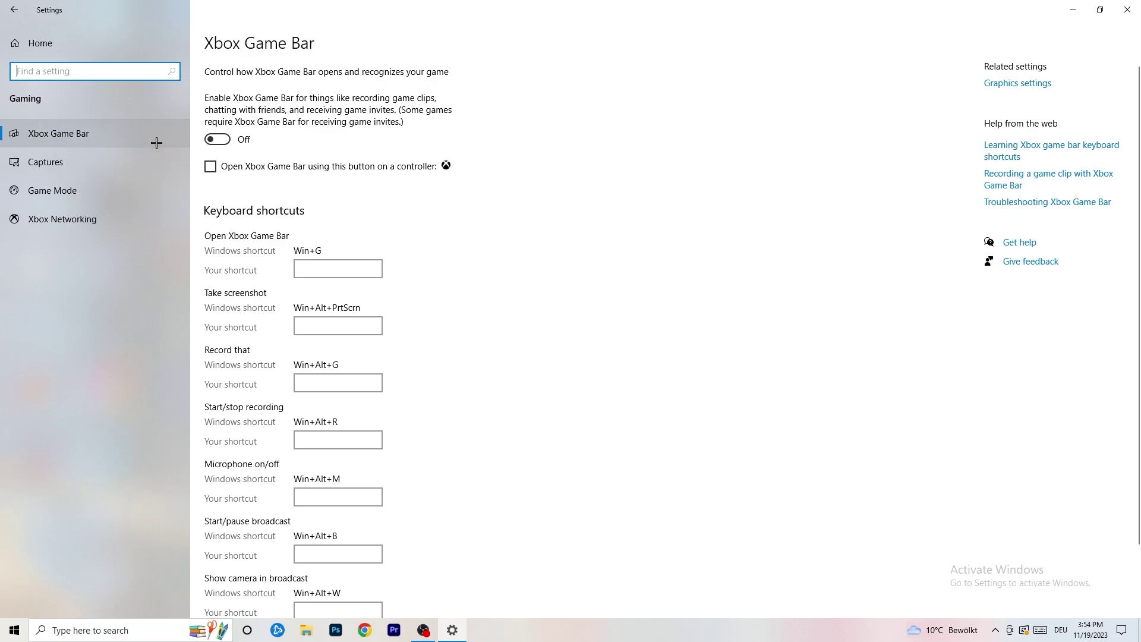
# Check the background recording and audio options for game captures, and open the Game Mode settings.
pyautogui.click(98, 155)
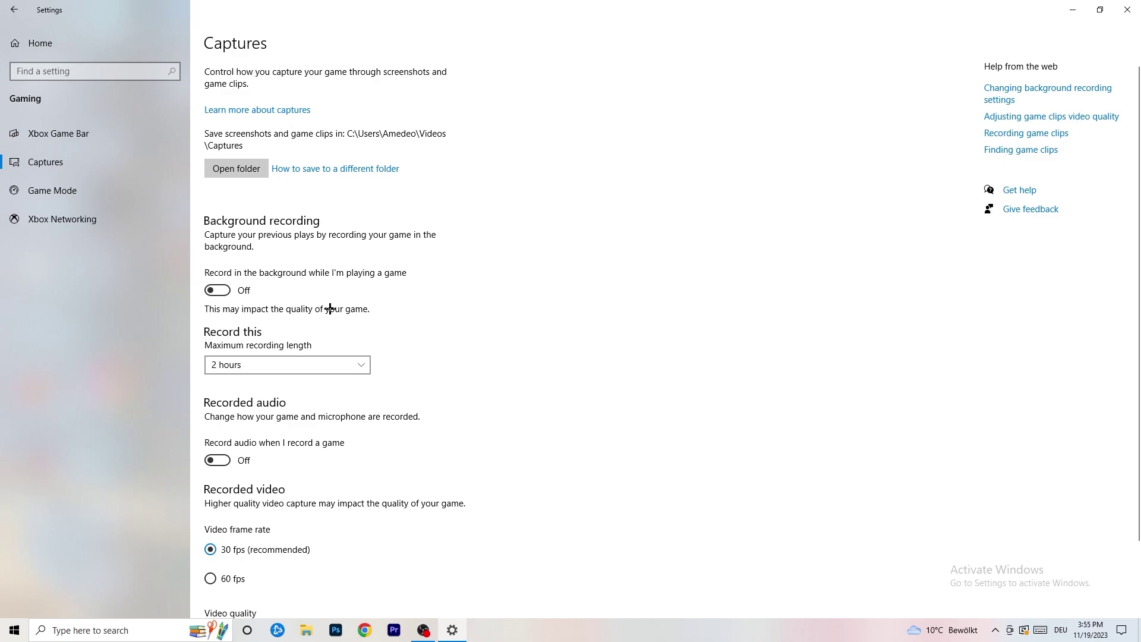
pyautogui.scroll(-3, 328, 308)
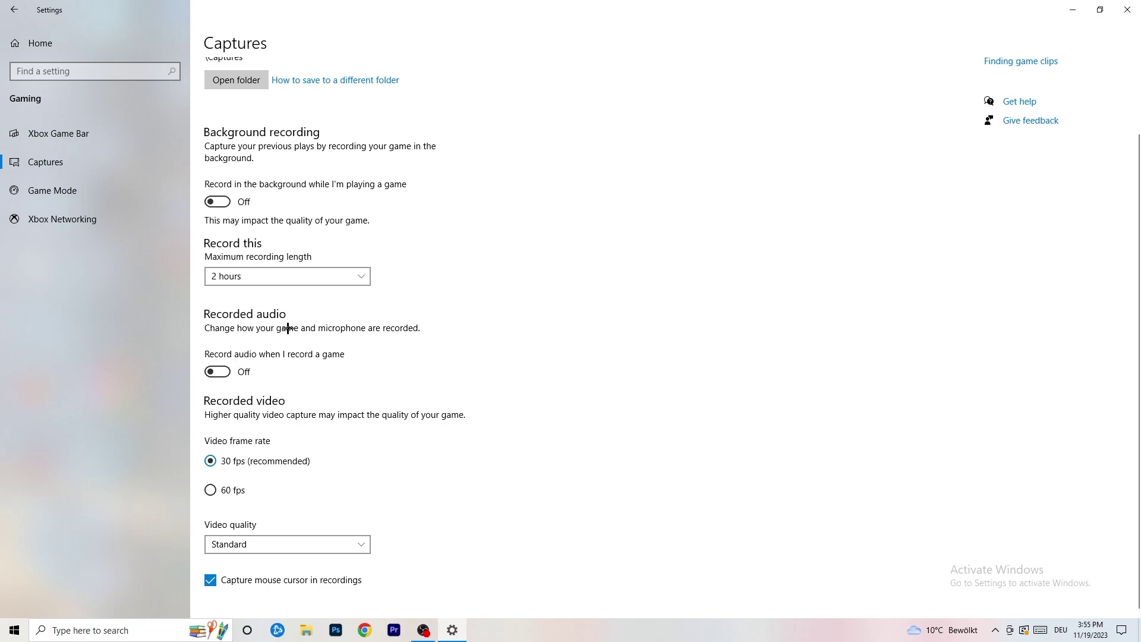
pyautogui.click(65, 190)
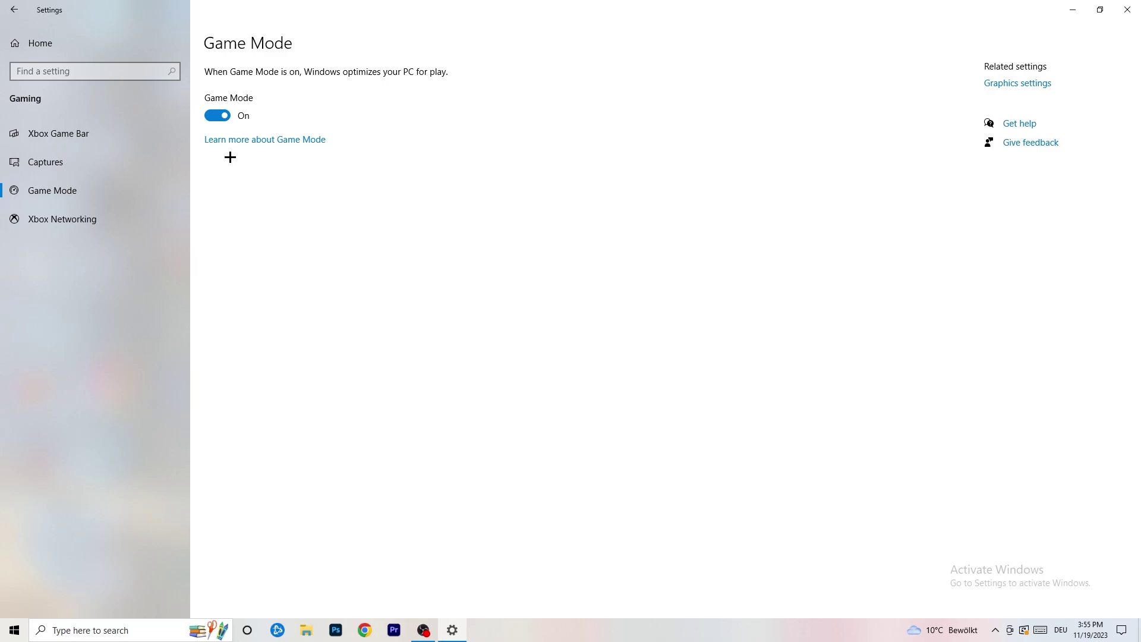
# Leave the gaming settings and open the Windows Update page to review pending updates, keeping the Settings window maximized.
pyautogui.click(15, 10)
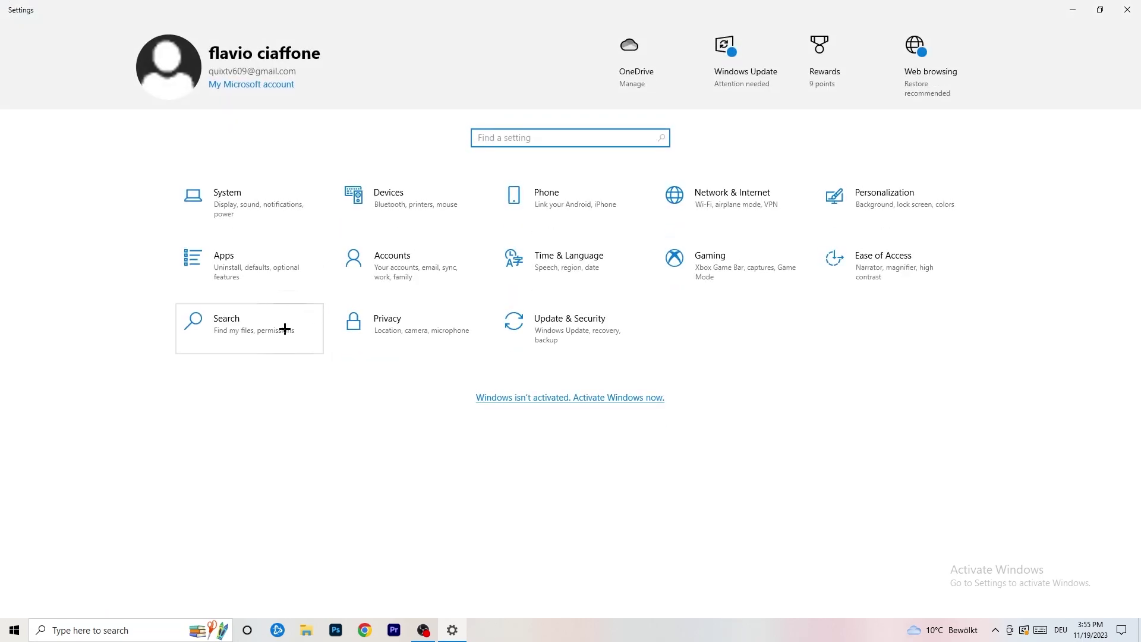
pyautogui.click(602, 327)
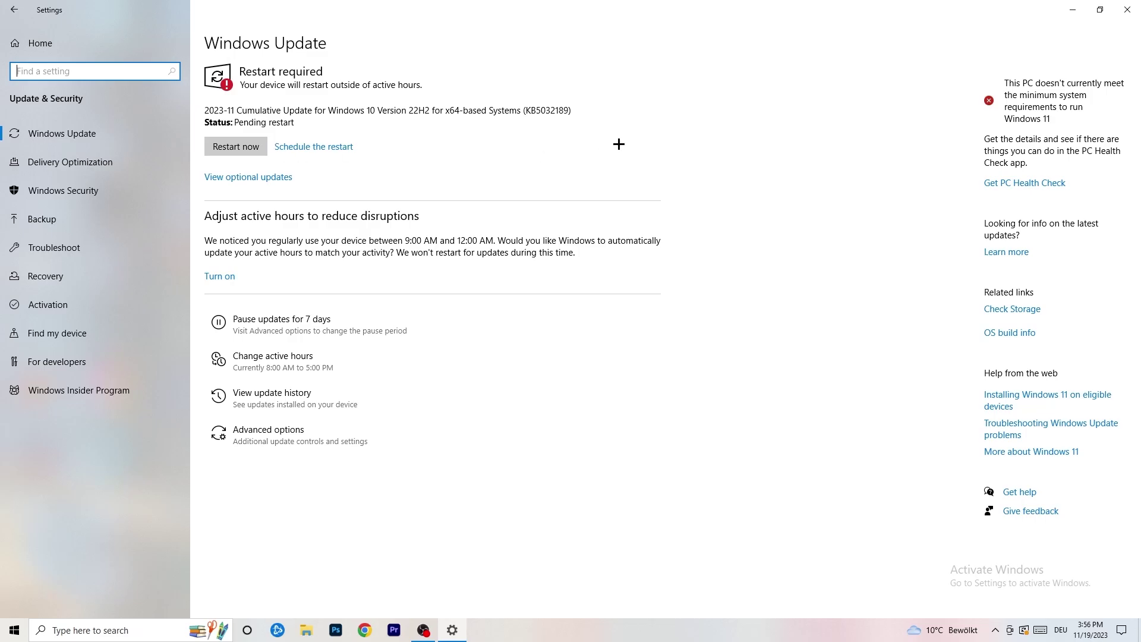
pyautogui.doubleClick(832, 3)
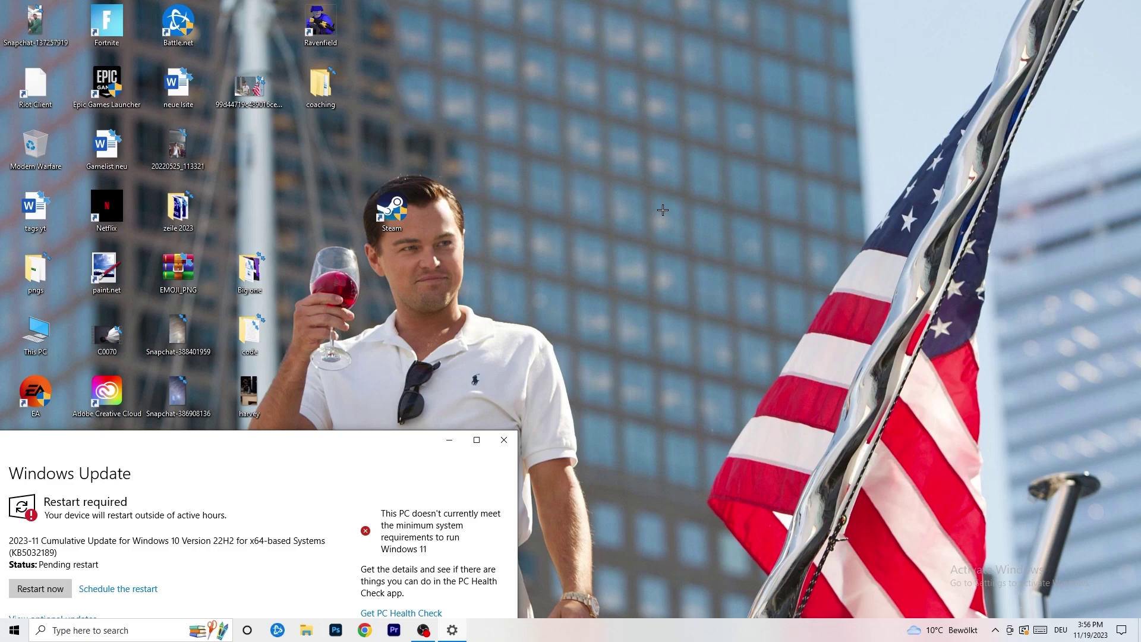
pyautogui.click(476, 440)
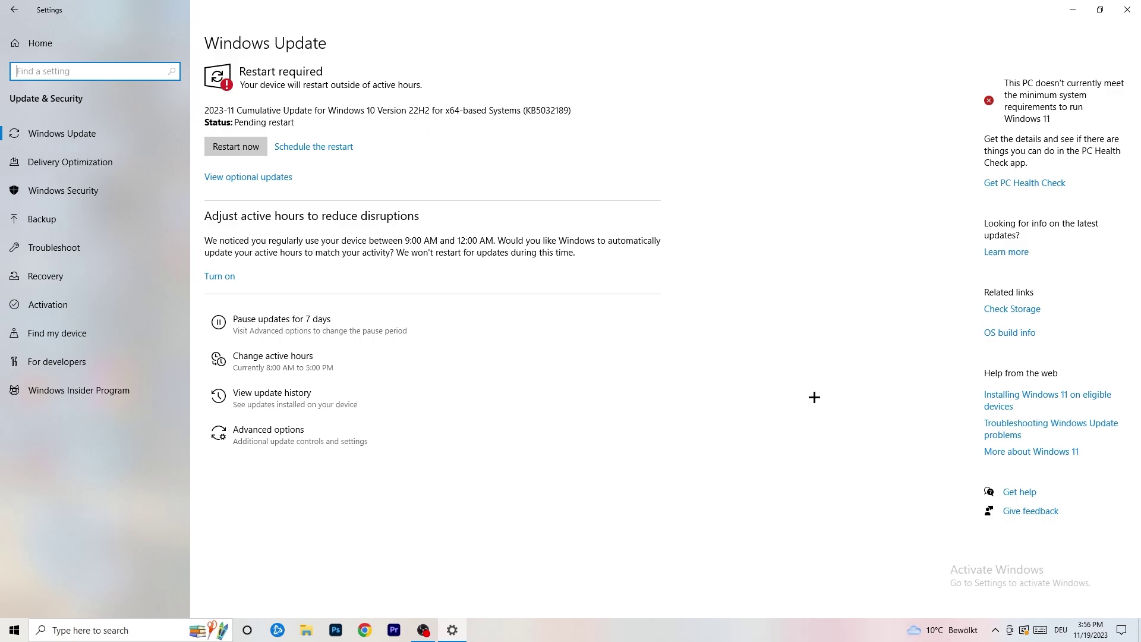
# Open the Display page of the system settings and select display 1.
pyautogui.click(14, 10)
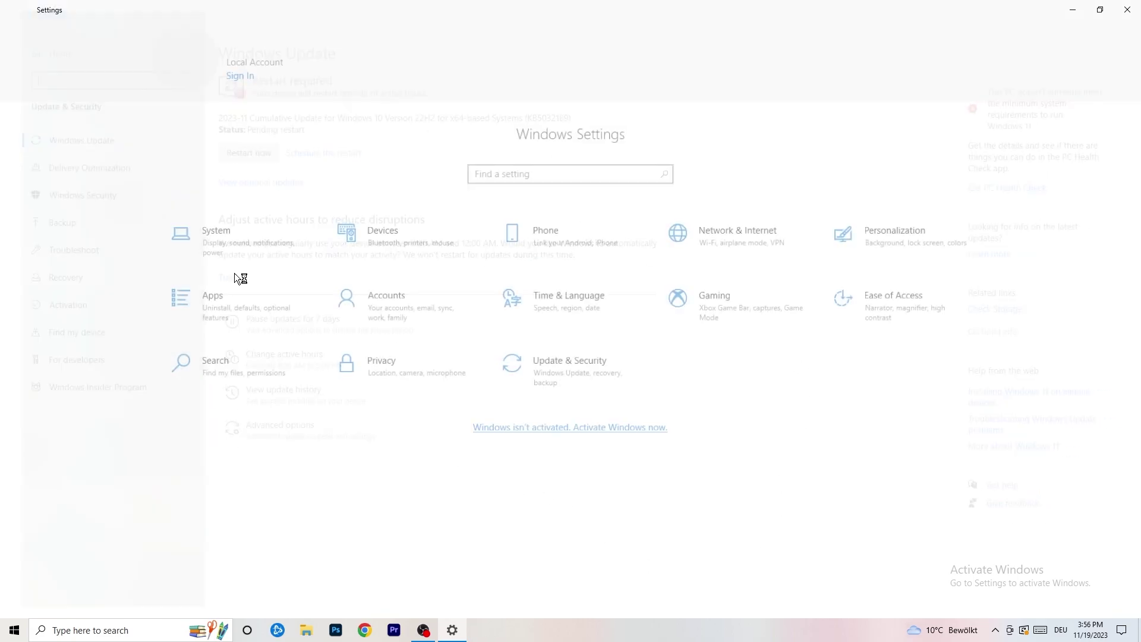
pyautogui.click(252, 217)
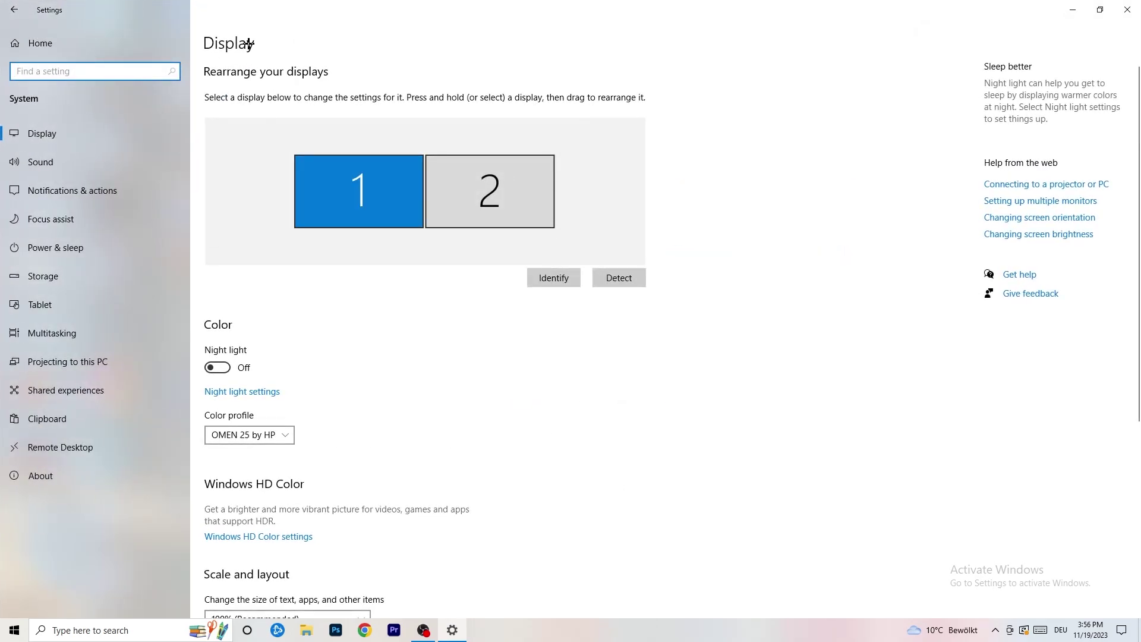
pyautogui.click(334, 191)
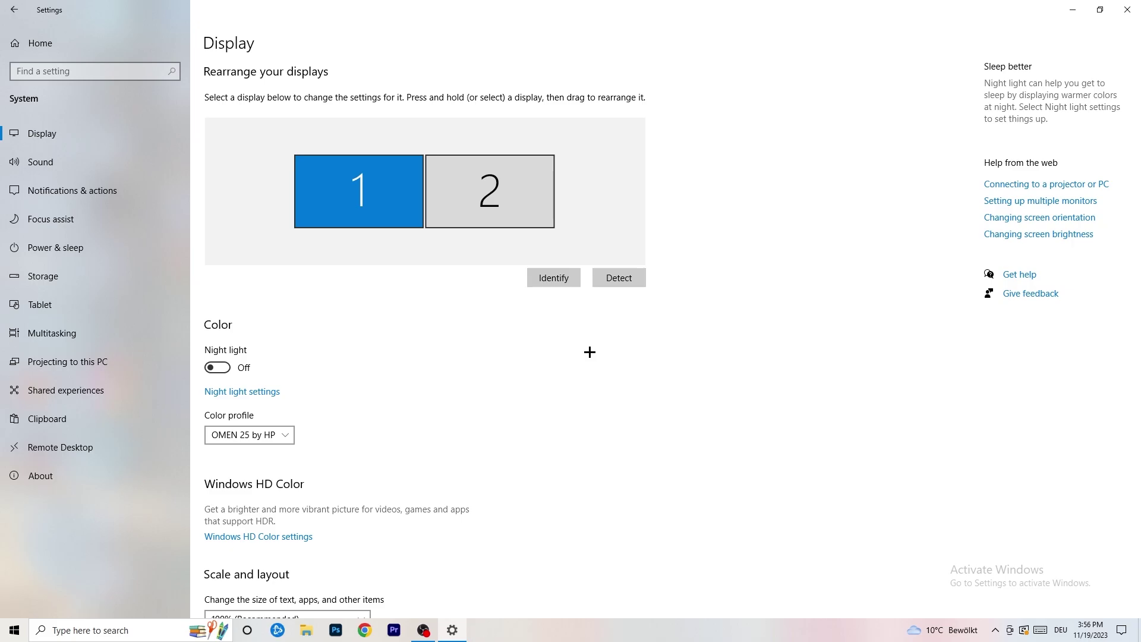
# Look through the scaling and display resolution options for display 1, keeping the current choices.
pyautogui.scroll(-5, 446, 294)
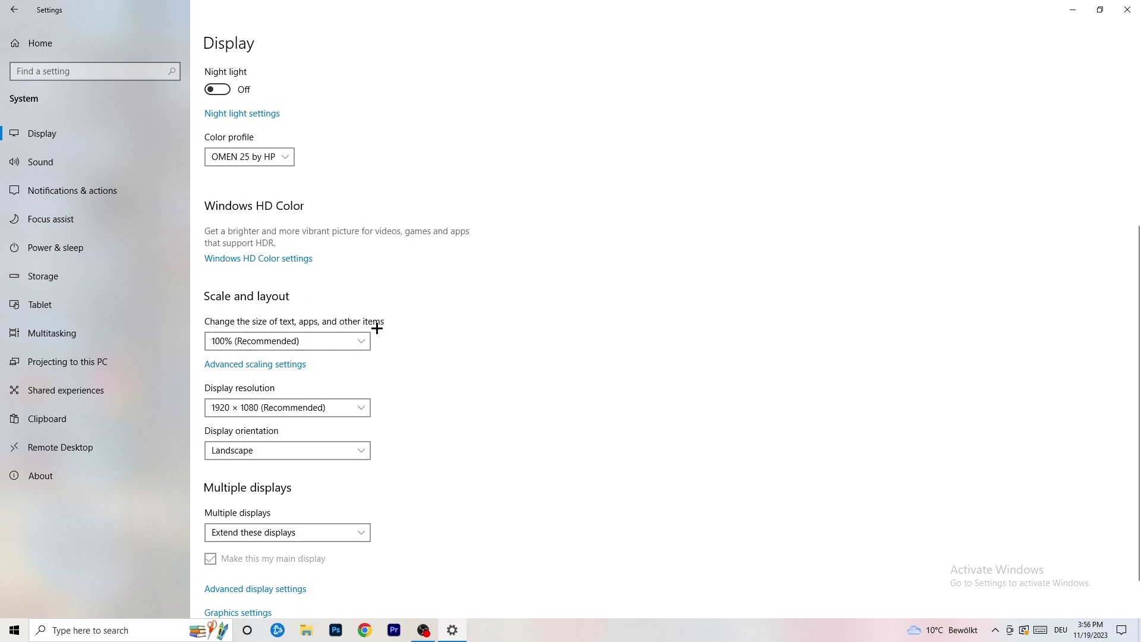
pyautogui.click(361, 340)
pyautogui.click(555, 292)
pyautogui.scroll(-1, 272, 321)
pyautogui.click(308, 361)
pyautogui.click(557, 318)
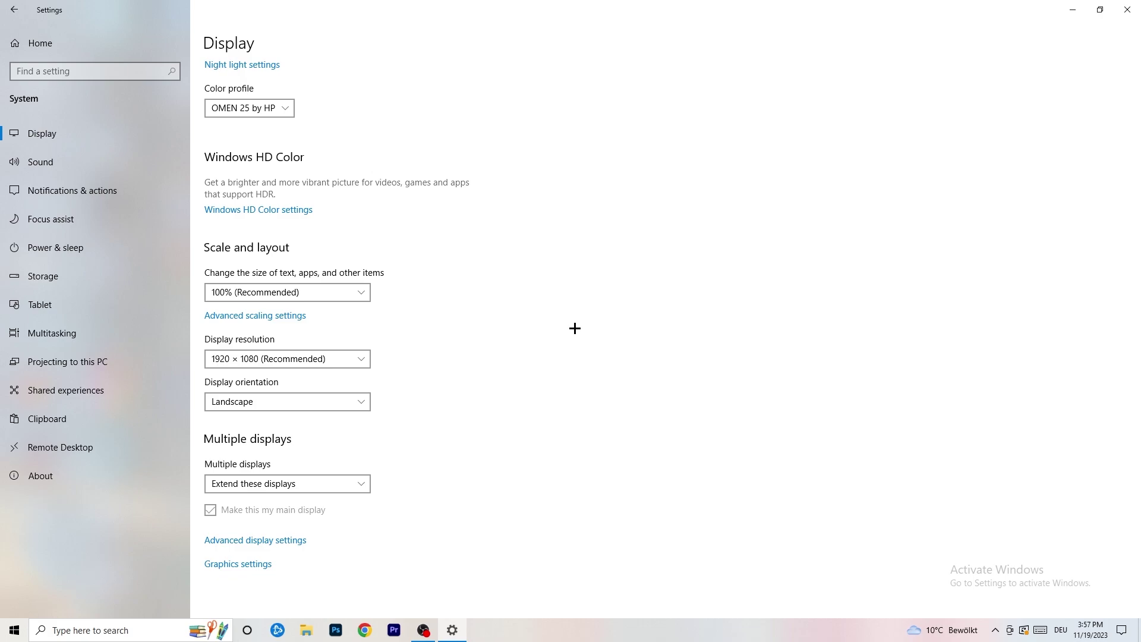
# Open the additional power settings from Power & sleep, review the preferred and additional power plans, and close Power Options.
pyautogui.click(76, 249)
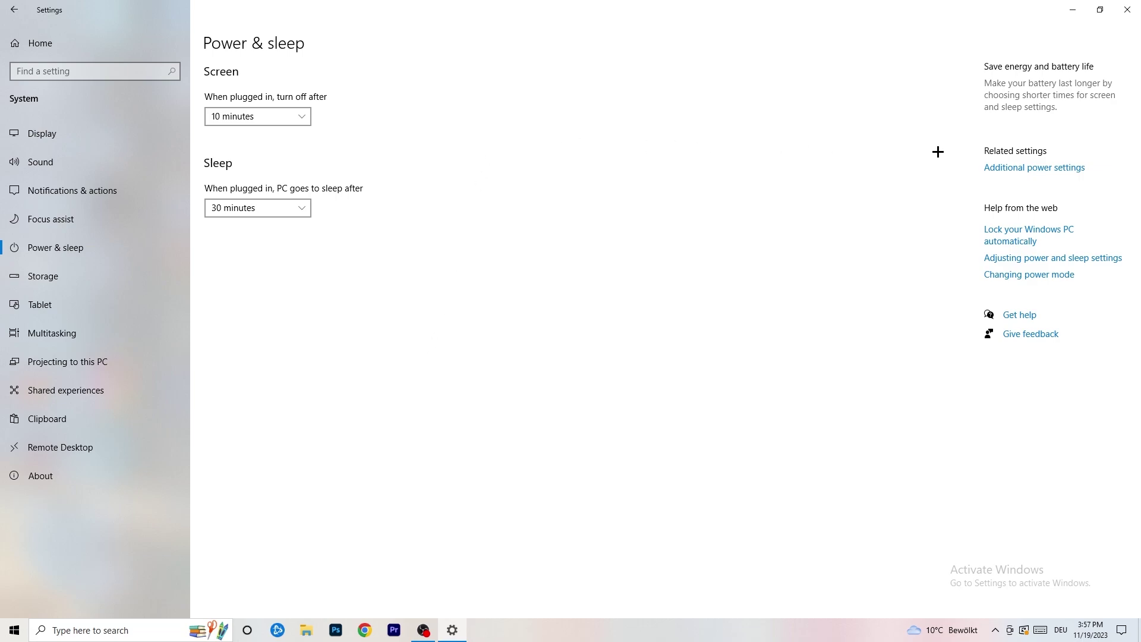
pyautogui.click(1022, 172)
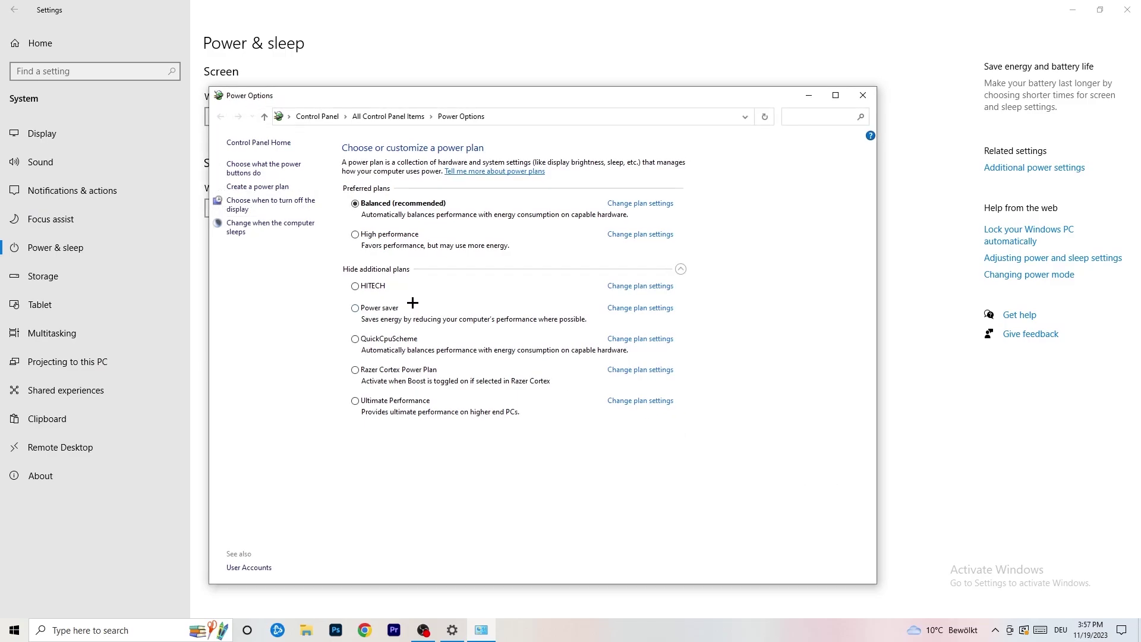
pyautogui.click(681, 269)
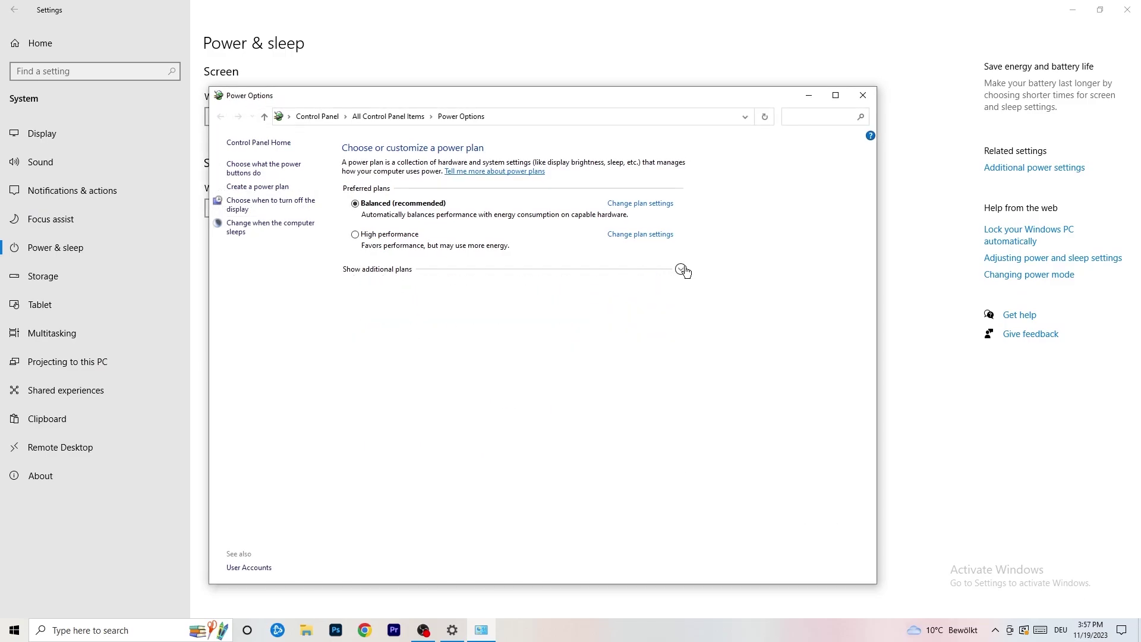
pyautogui.click(681, 269)
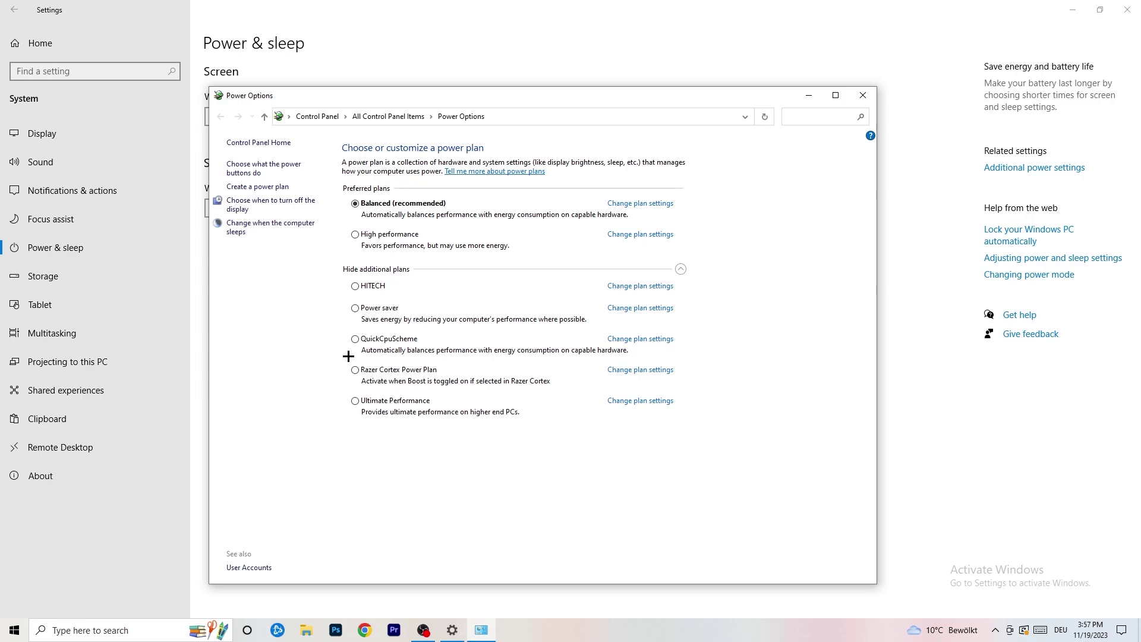
pyautogui.click(863, 96)
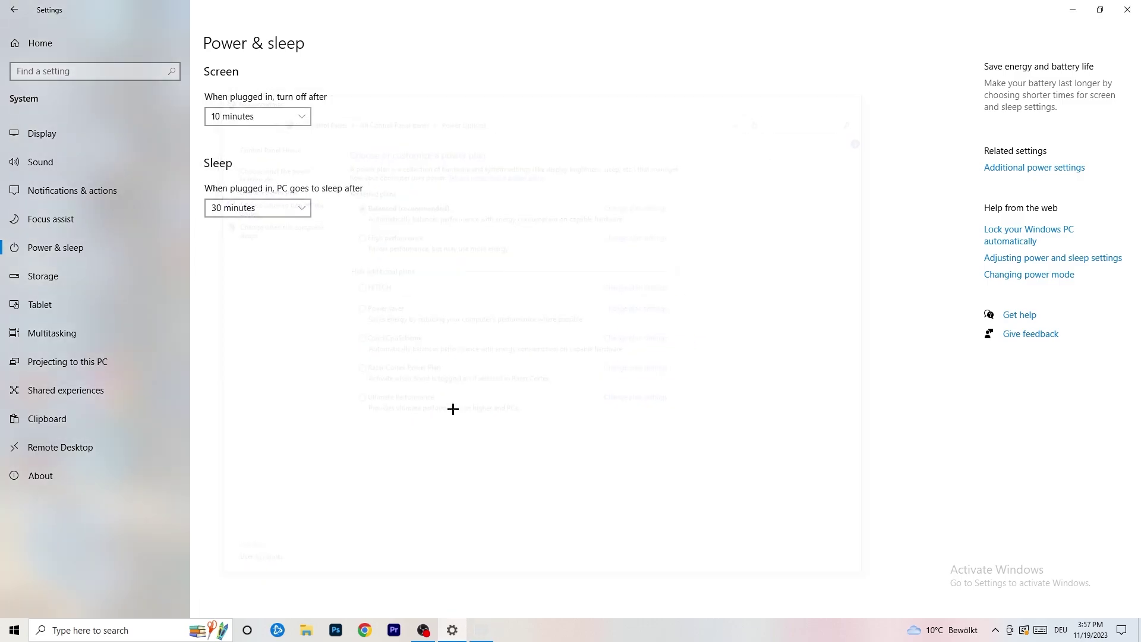
# Review the Storage Sense configuration in the storage settings and close the Settings window.
pyautogui.click(70, 277)
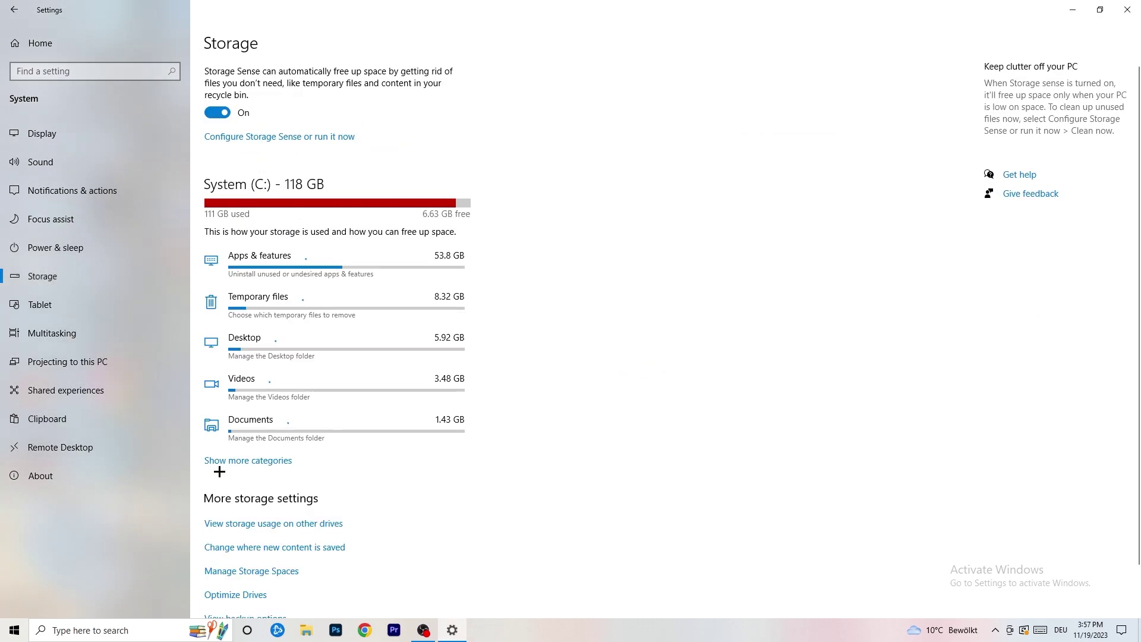
pyautogui.click(254, 141)
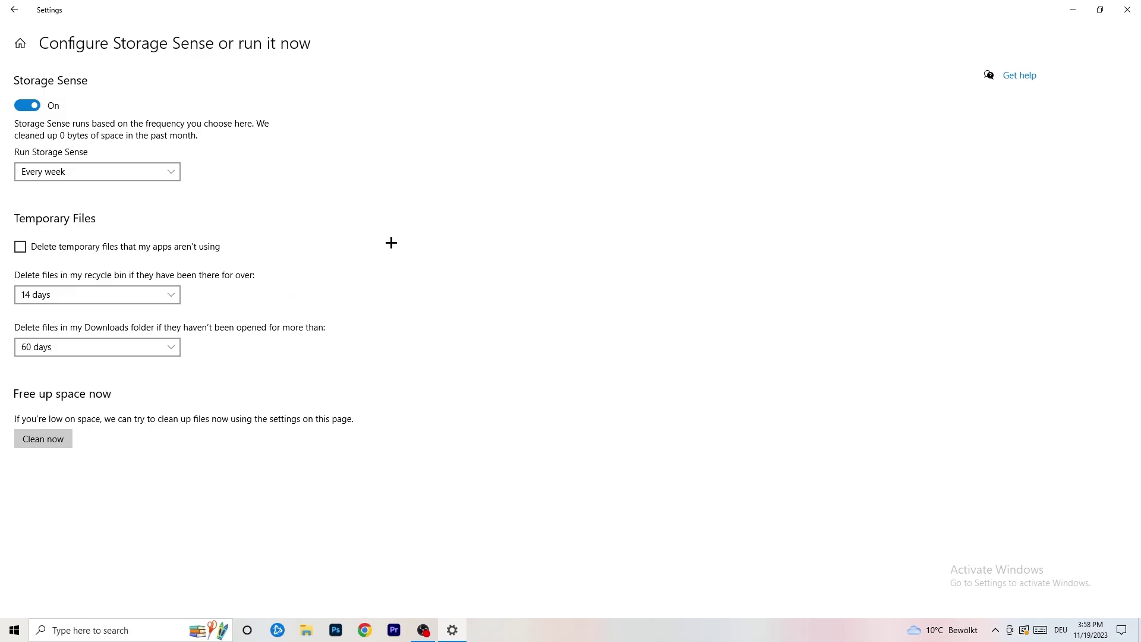
pyautogui.click(1128, 9)
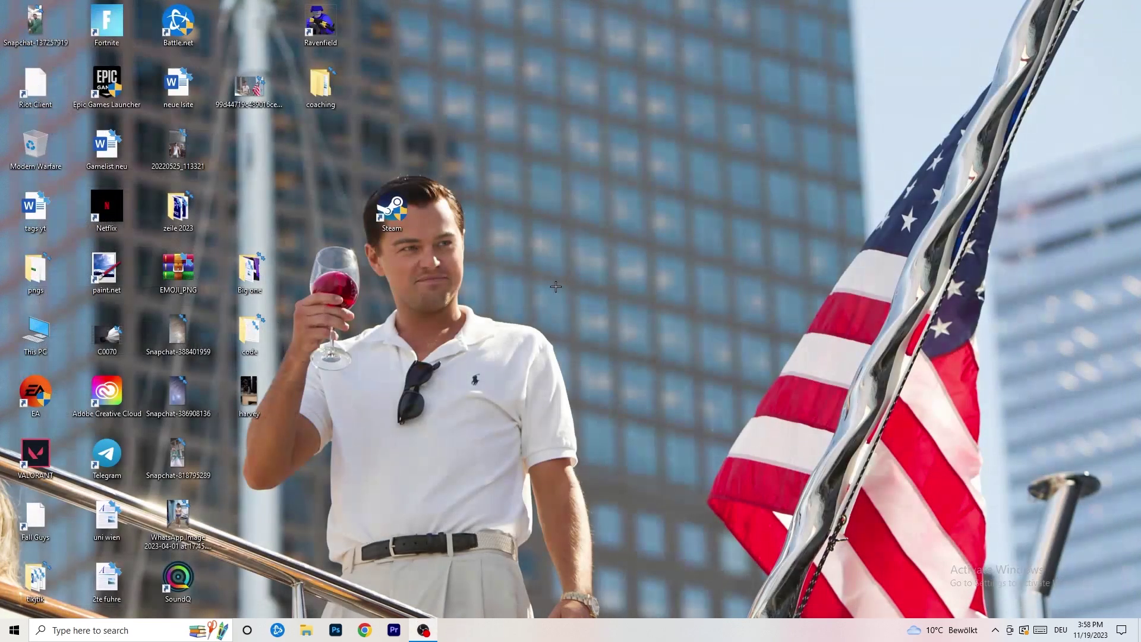